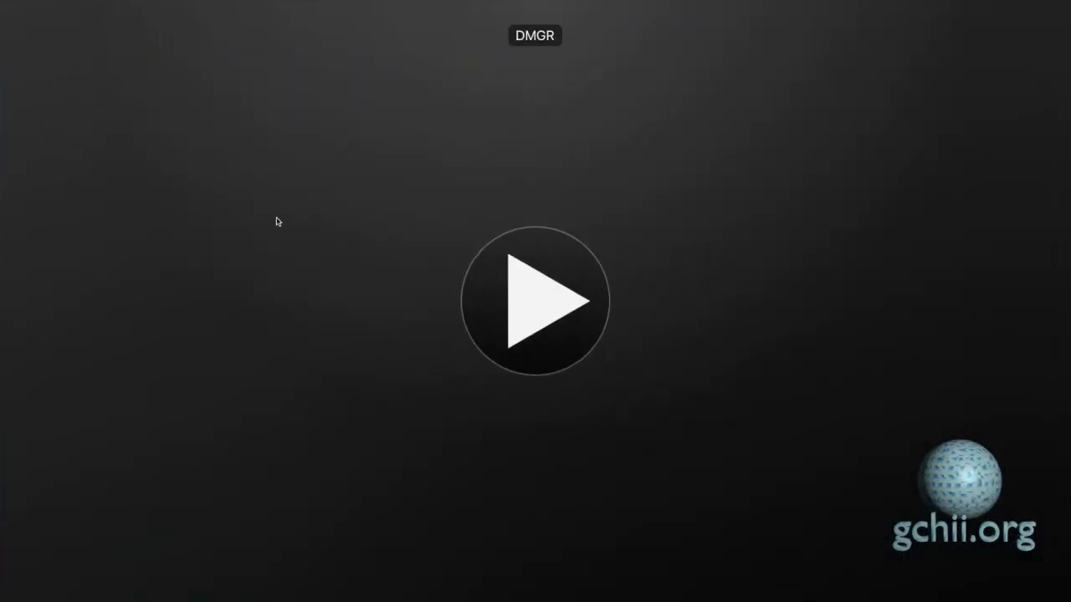
- Power on the DMGR virtual machine and boot the option to install or upgrade an existing system
{"action": "left_click", "coordinate": [530, 302]}
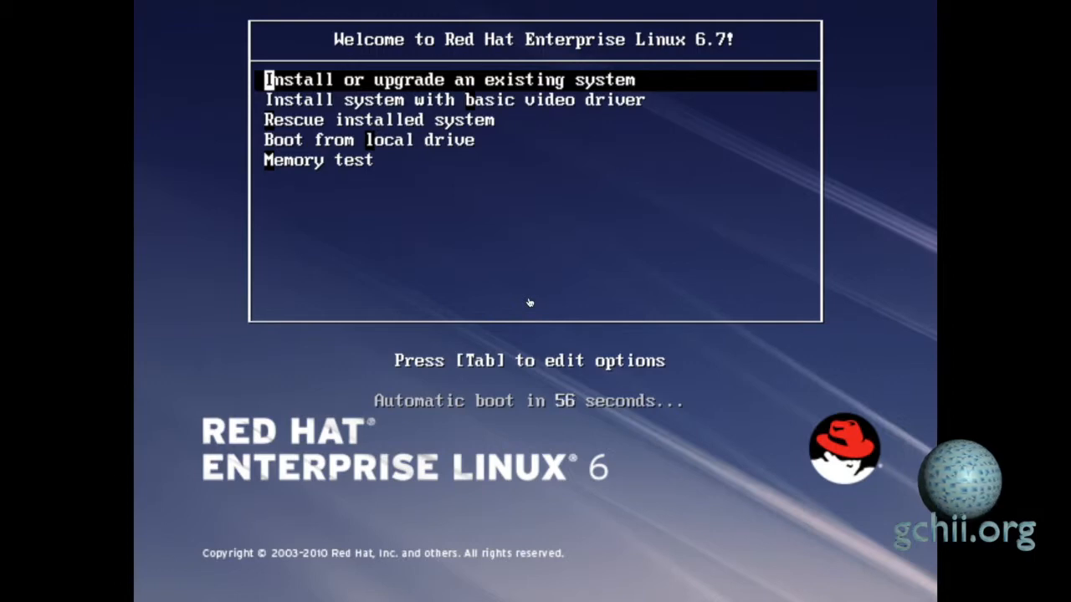
{"action": "key", "text": "Return"}
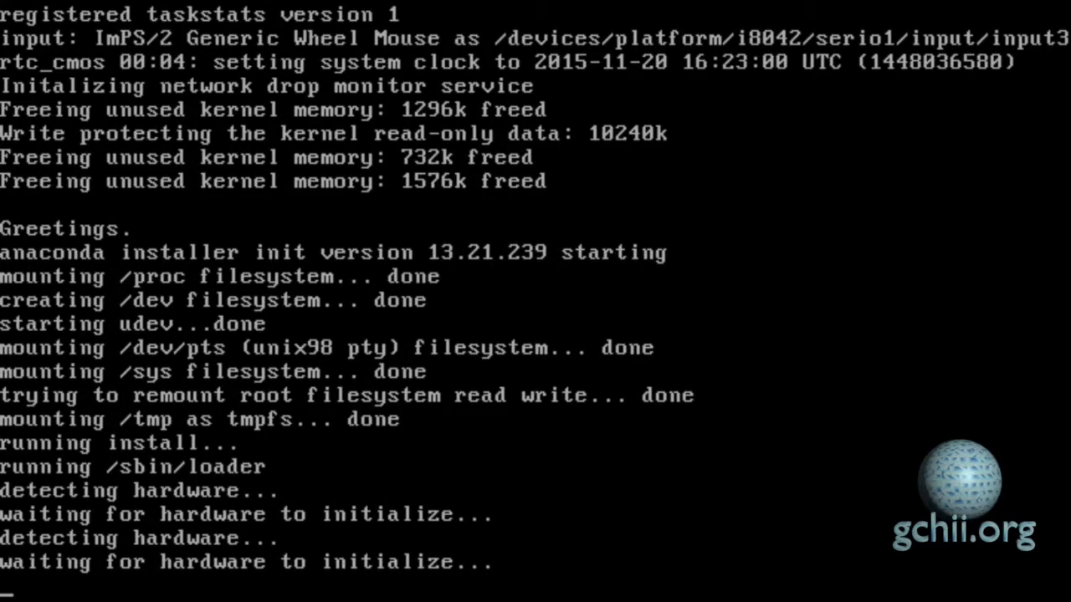
- Run the media check on the installation disc and continue without testing additional media
{"action": "key", "text": "Return"}
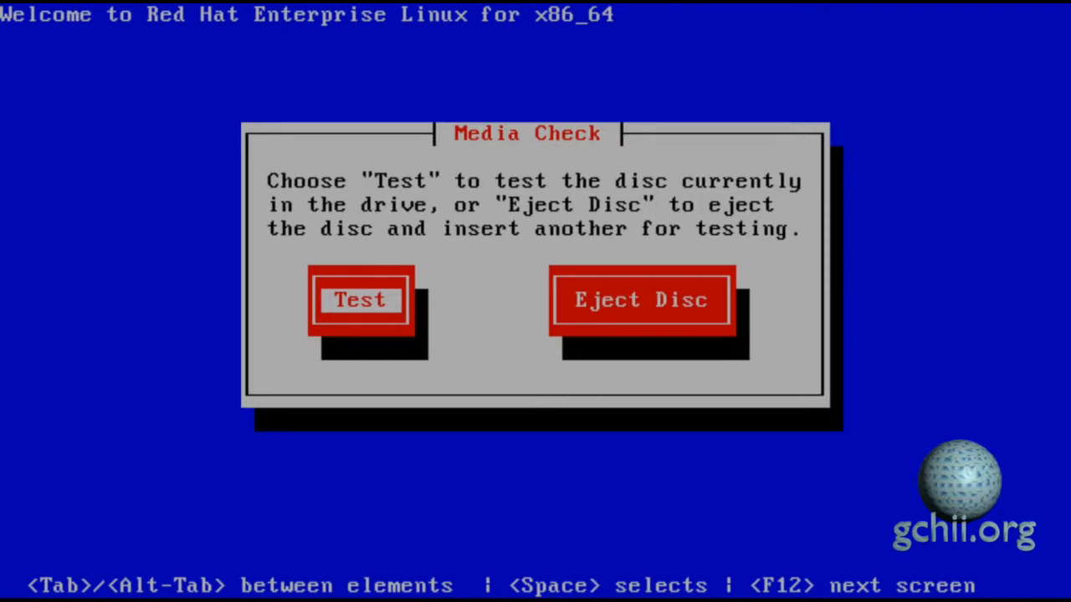
{"action": "key", "text": "Return"}
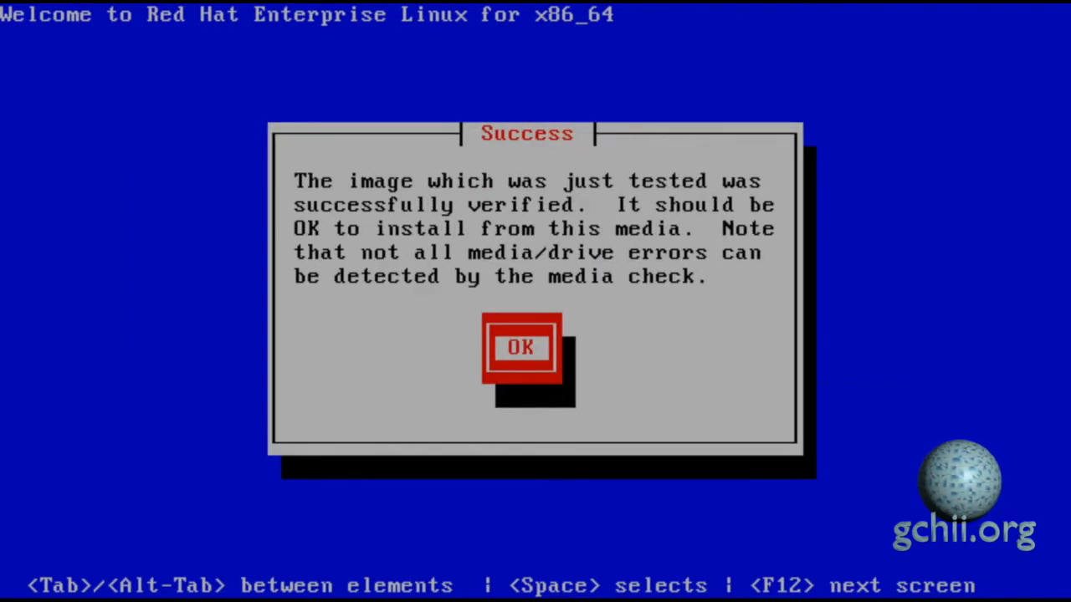
{"action": "key", "text": "Return"}
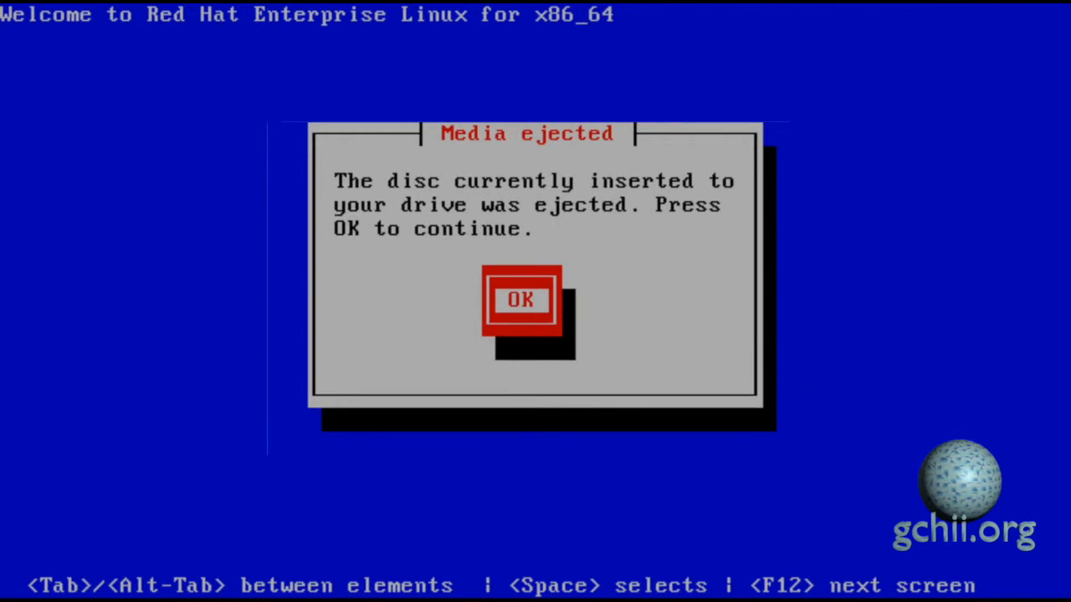
{"action": "key", "text": "Return"}
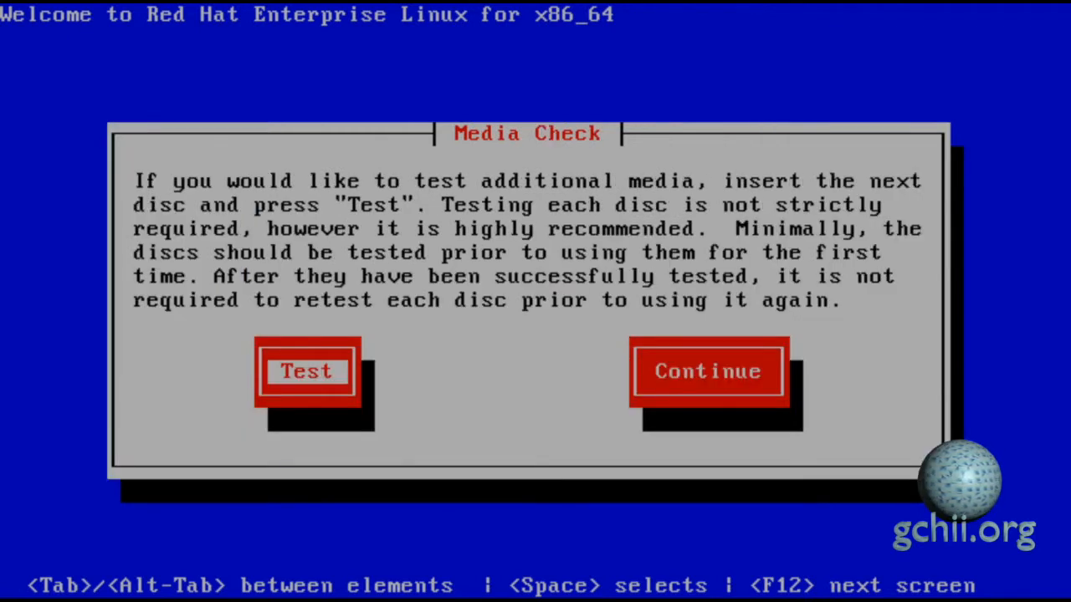
{"action": "key", "text": "Tab"}
{"action": "key", "text": "Return"}
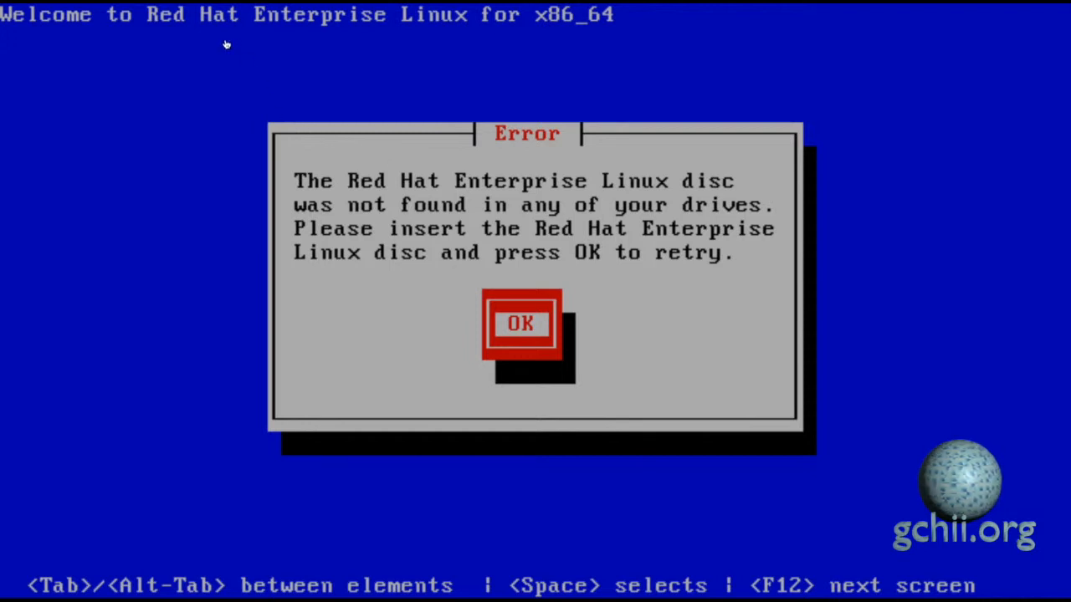
- Re-enable the virtual machine's CD/DVD drive with rhel-workstation-6.7-x86_64-dvd.iso and retry the installer's disc detection
{"action": "mouse_move", "coordinate": [206, 4]}
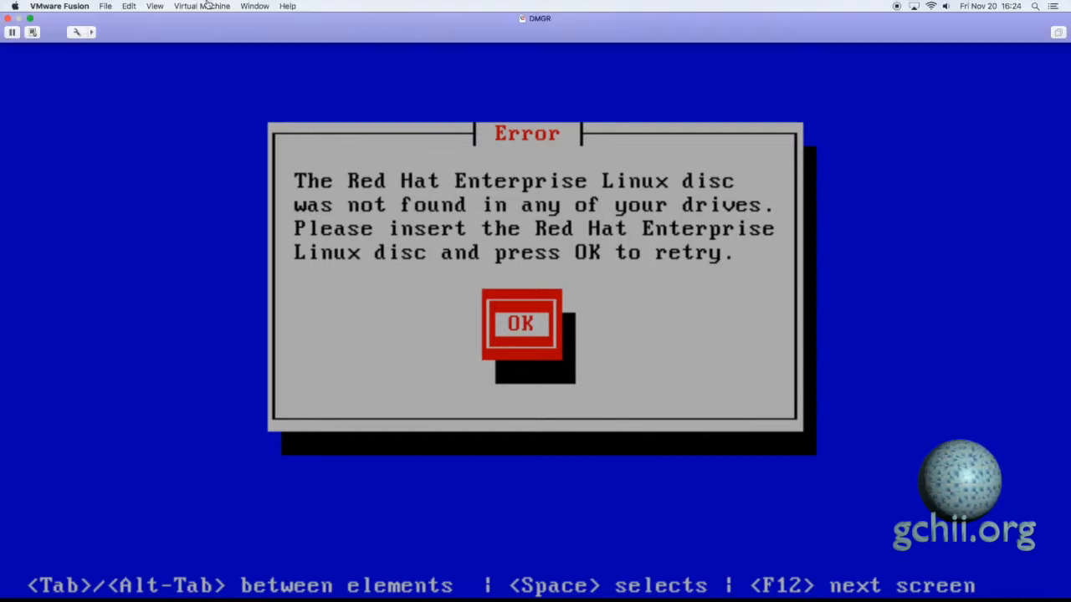
{"action": "left_click", "coordinate": [201, 5]}
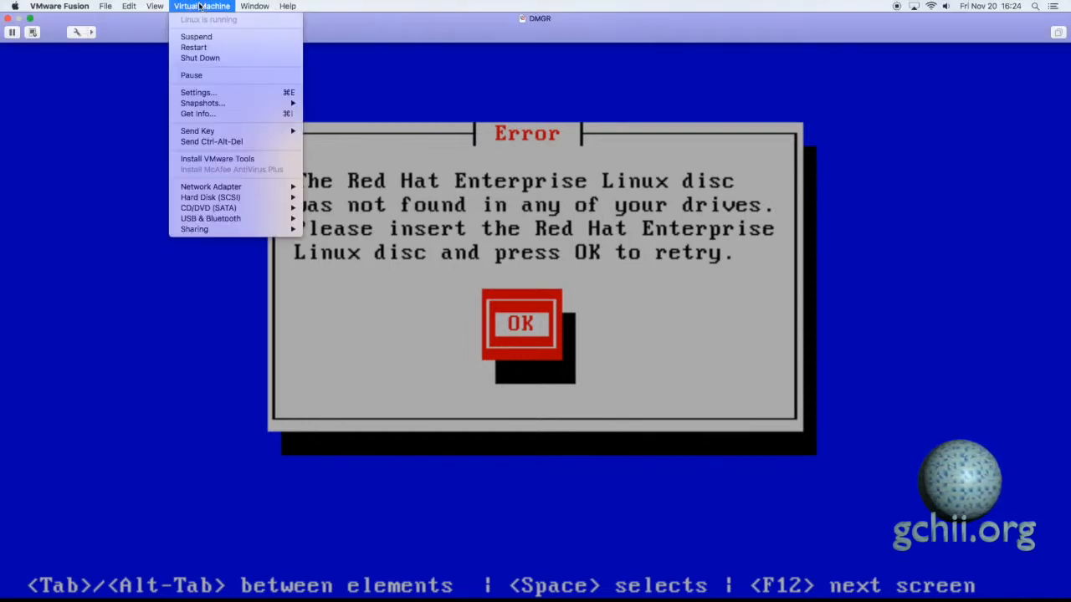
{"action": "left_click", "coordinate": [201, 93]}
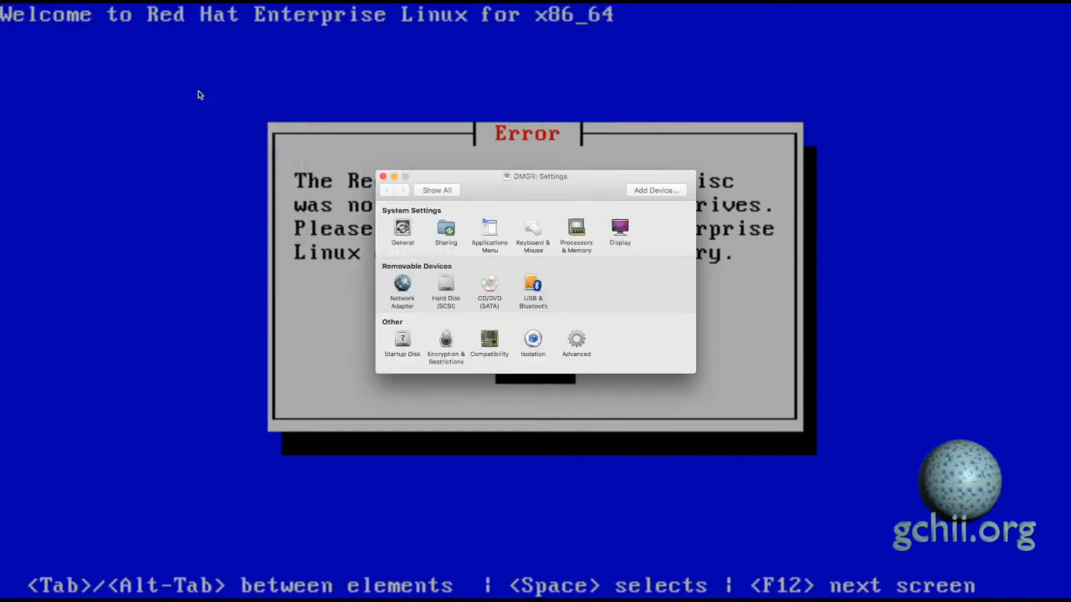
{"action": "left_click", "coordinate": [493, 289]}
{"action": "left_click", "coordinate": [500, 221]}
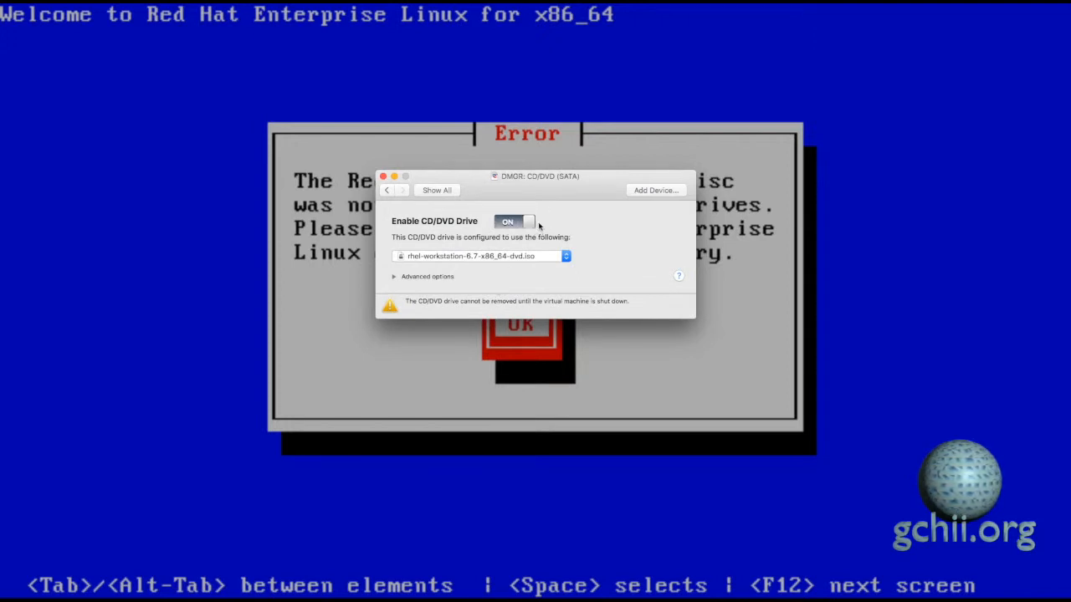
{"action": "left_click", "coordinate": [383, 178]}
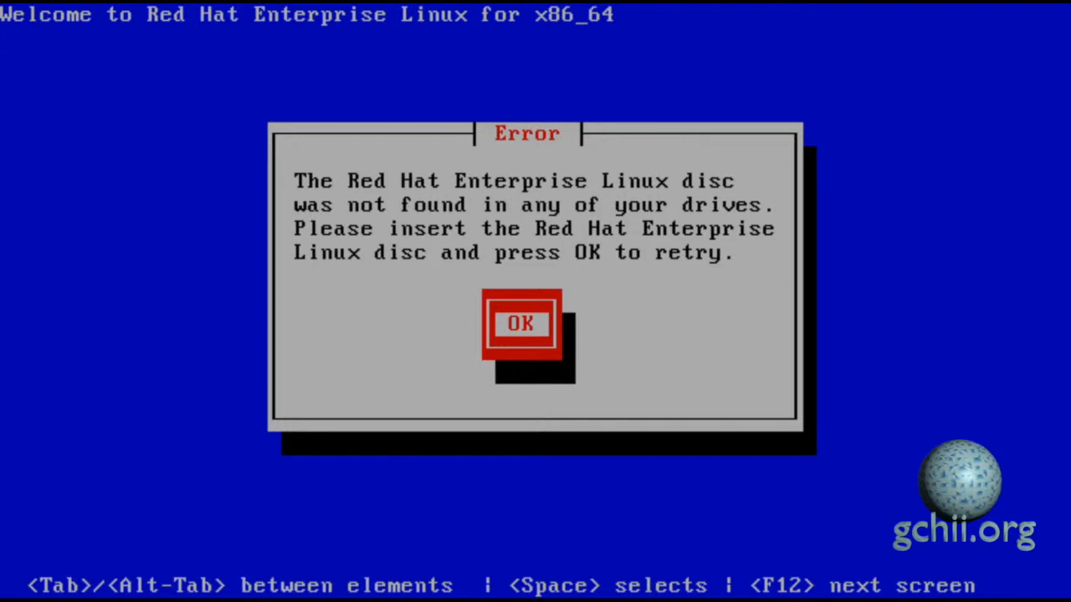
{"action": "key", "text": "Return"}
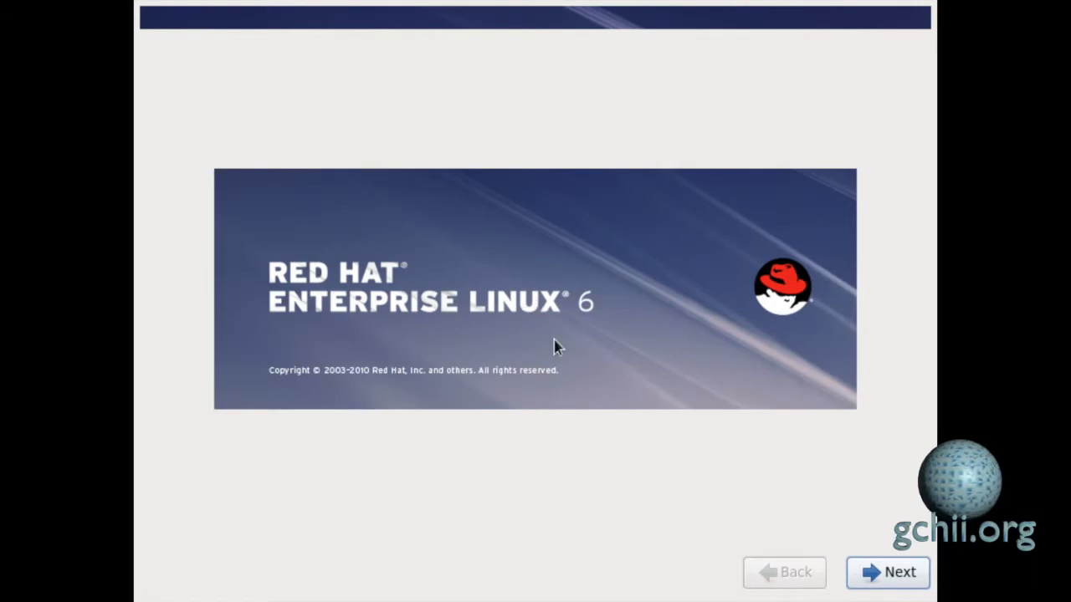
- Accept English as the installation language and U.S. English as the keyboard layout
{"action": "left_click", "coordinate": [880, 573]}
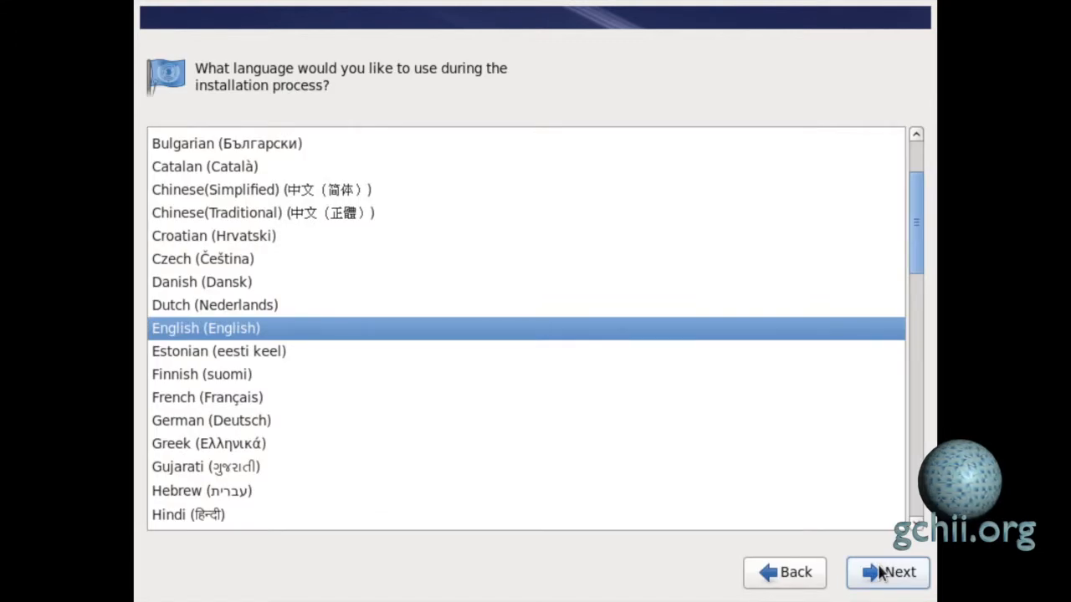
{"action": "left_click", "coordinate": [880, 572]}
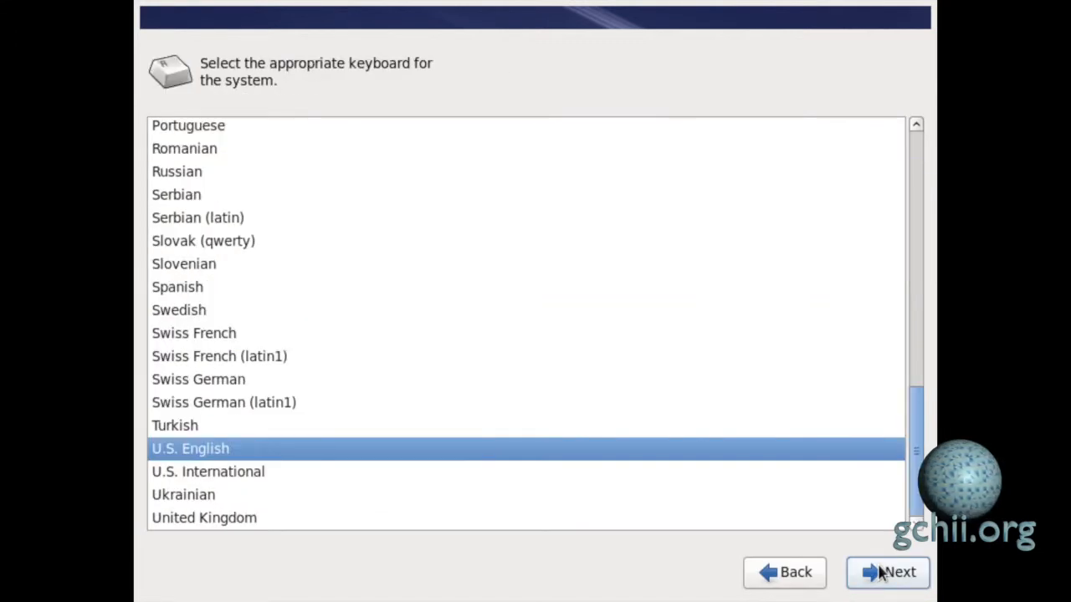
{"action": "left_click", "coordinate": [881, 573]}
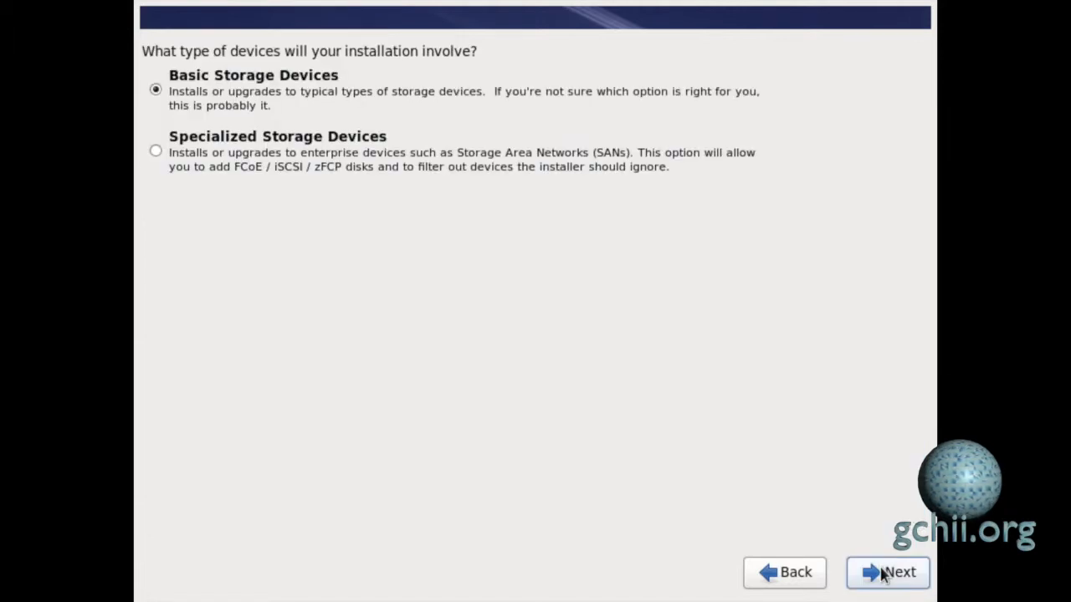
- Accept Basic Storage Devices for the installation and discard any data on the VMware virtual disk
{"action": "left_click", "coordinate": [880, 572]}
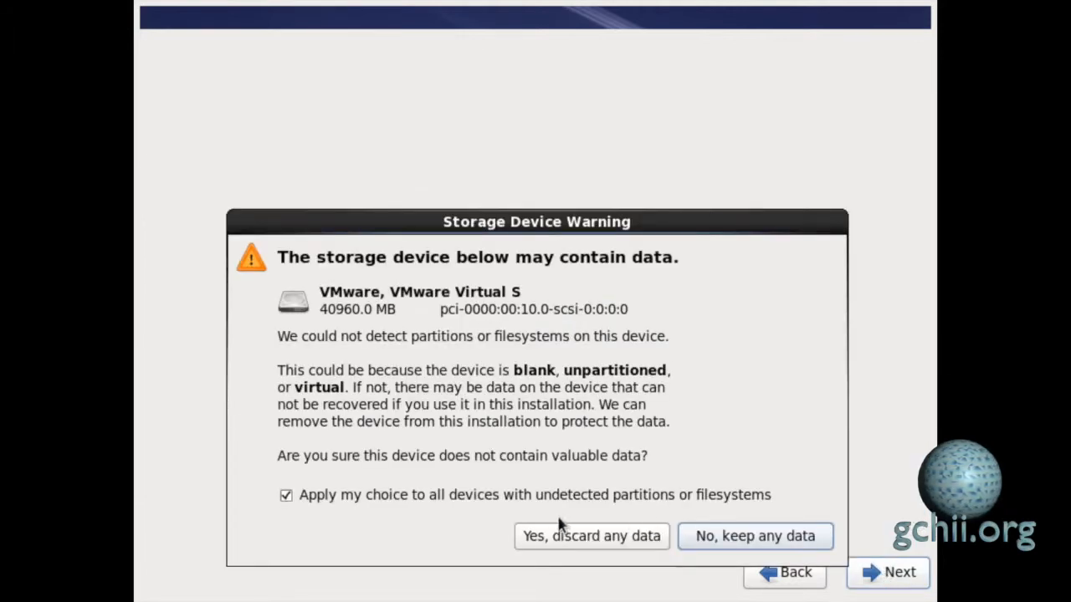
{"action": "left_click", "coordinate": [527, 537]}
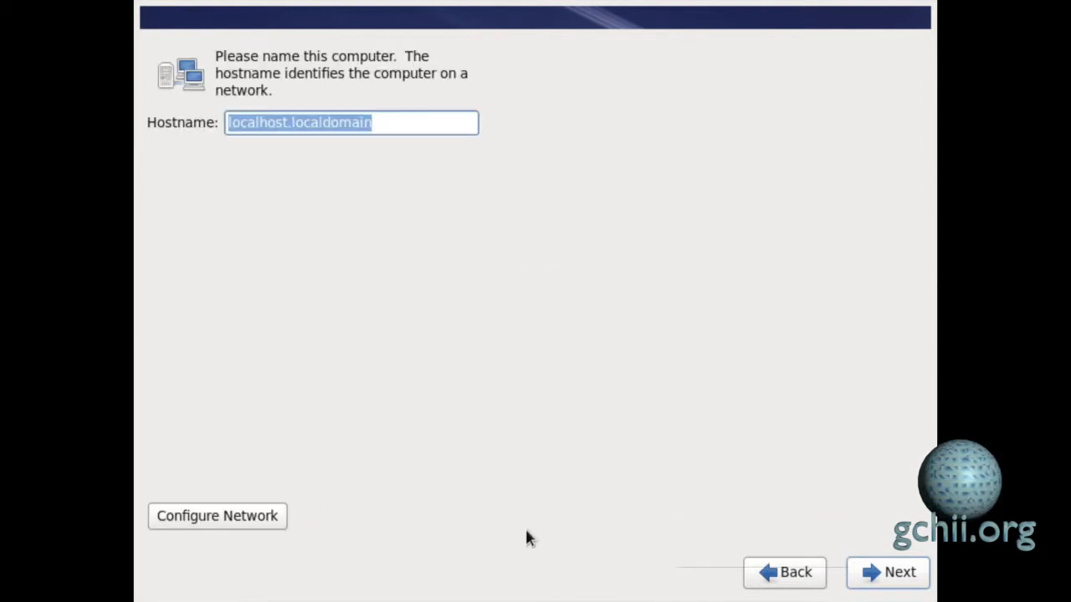
- Set the hostname to dmgr.gchii.org and accept the America/New York time zone with the system clock on UTC
{"action": "type", "text": "dm"}
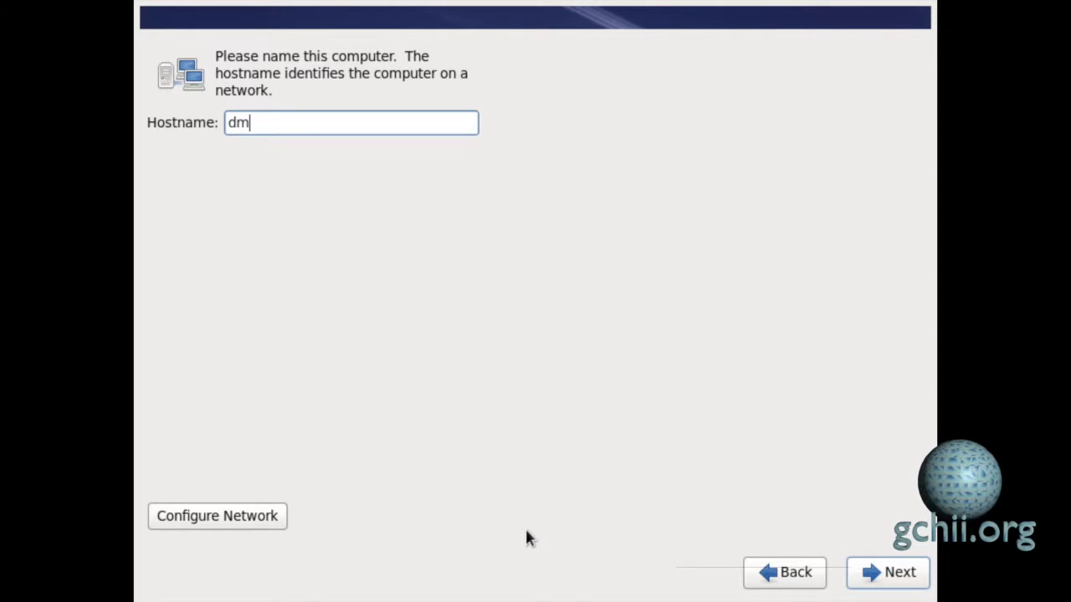
{"action": "type", "text": "gr.gchii.org"}
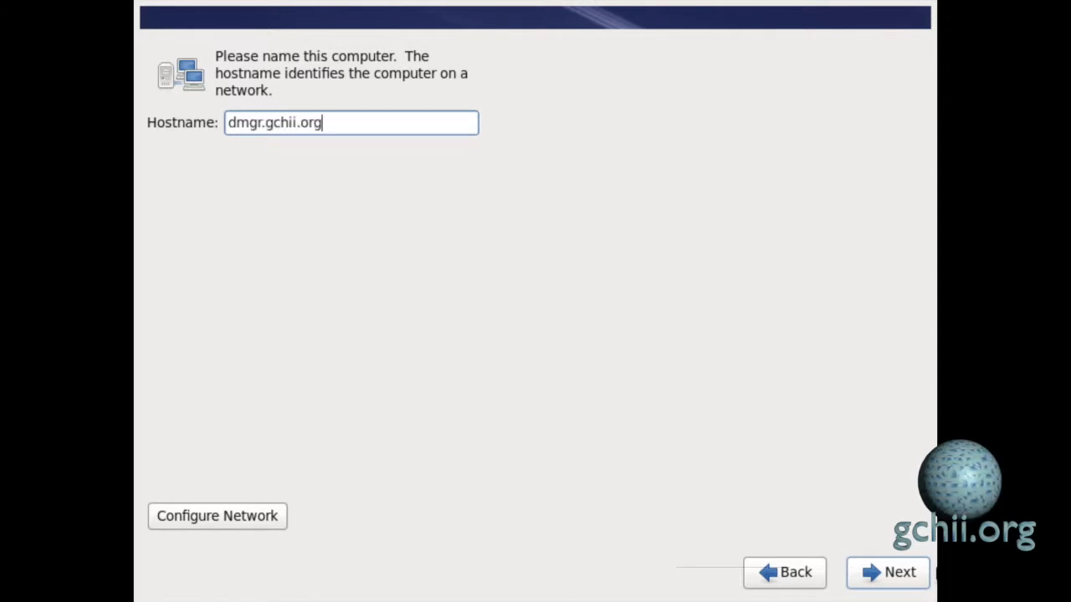
{"action": "left_click", "coordinate": [899, 576]}
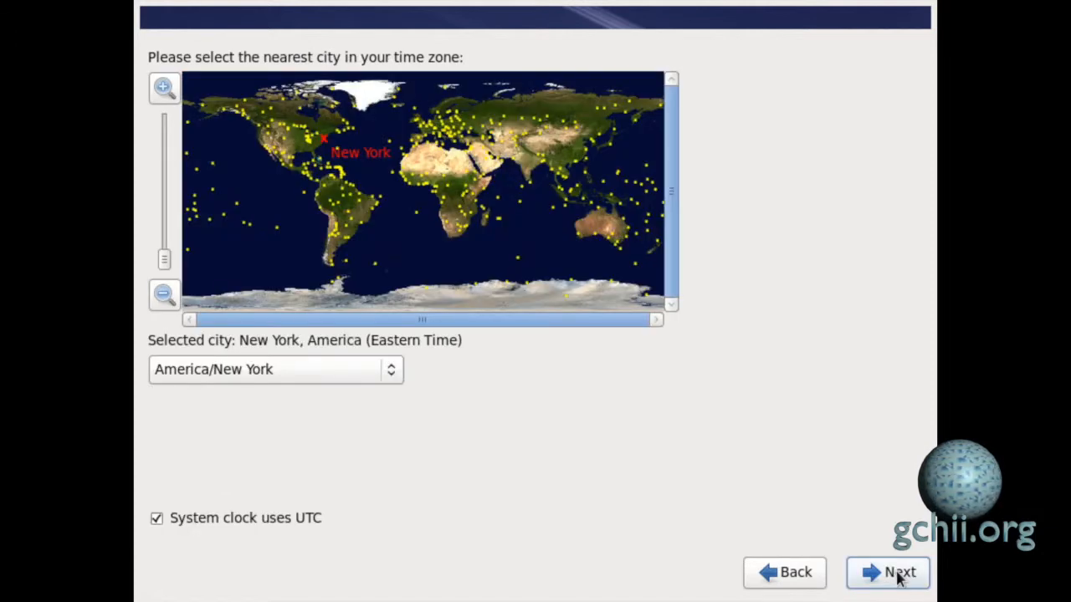
{"action": "left_click", "coordinate": [898, 576]}
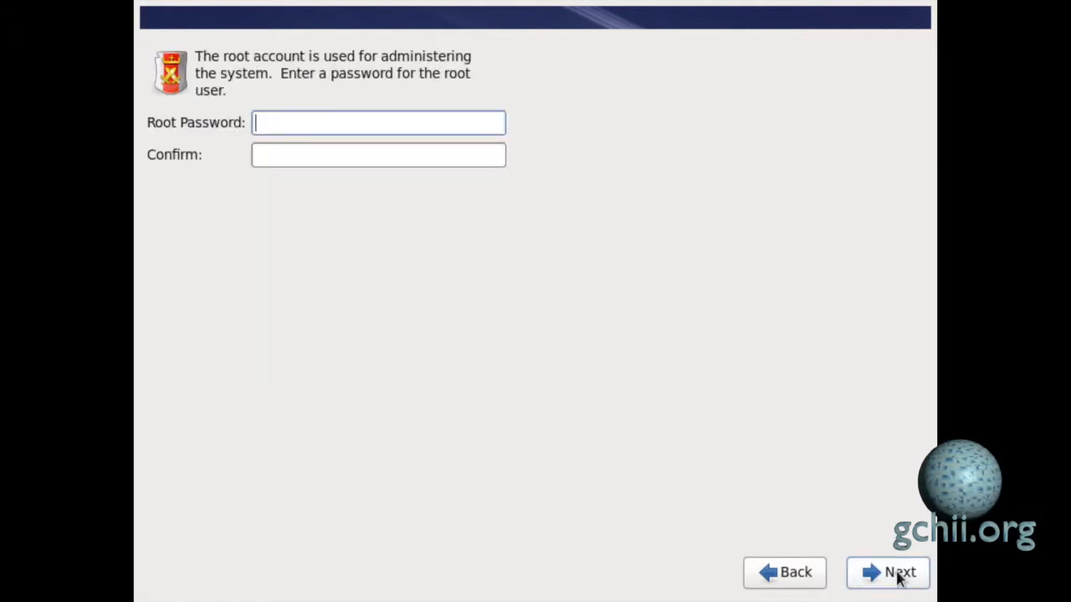
- Enter and confirm the root account's password, choosing to use it anyway
{"action": "type", "text": "••••••••"}
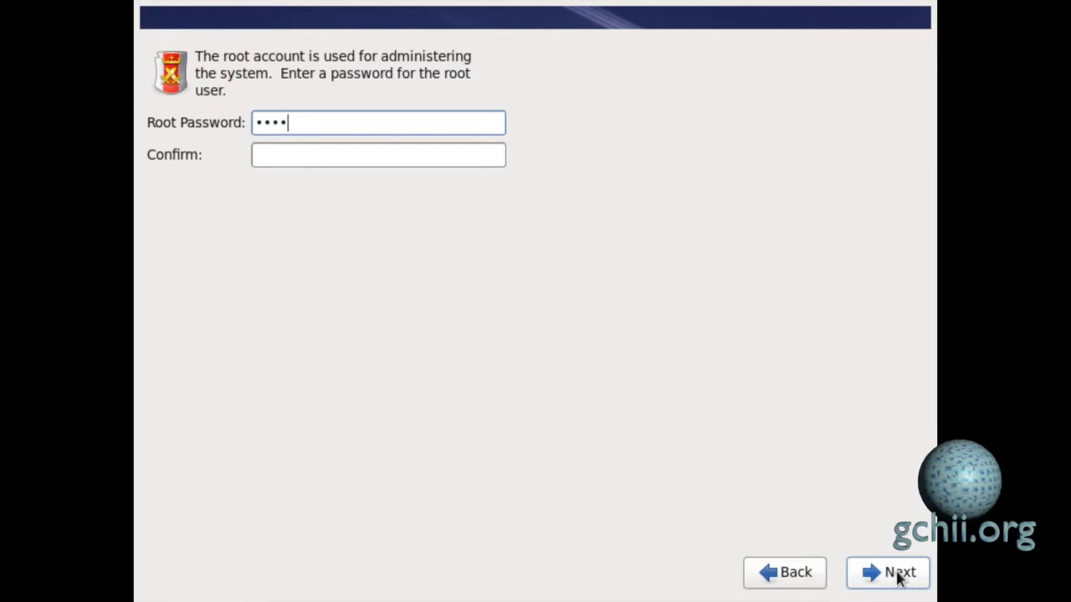
{"action": "key", "text": "Tab"}
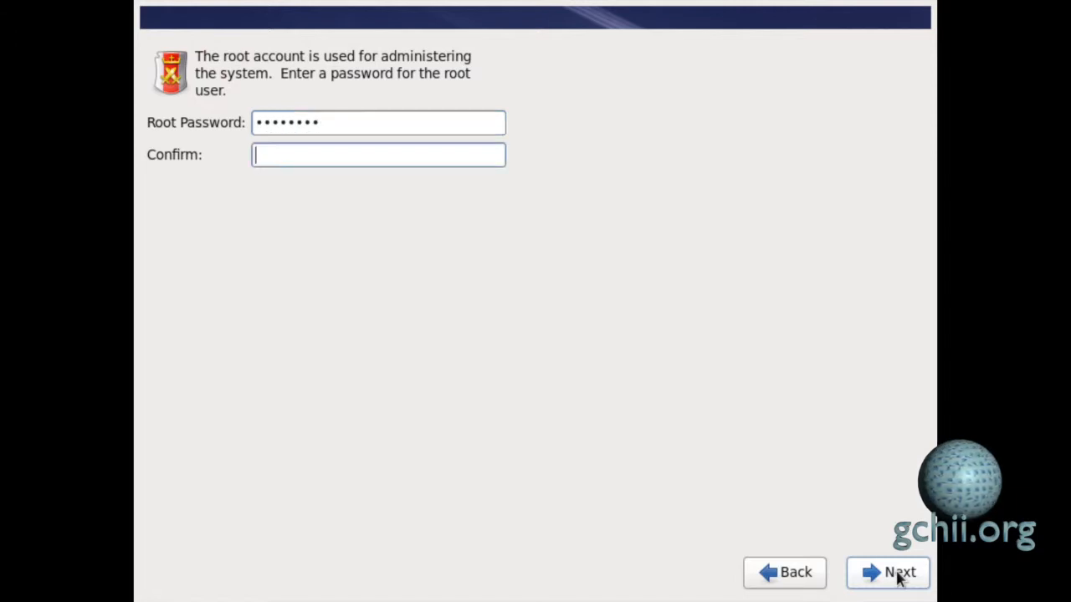
{"action": "type", "text": "••••••••"}
{"action": "left_click", "coordinate": [898, 574]}
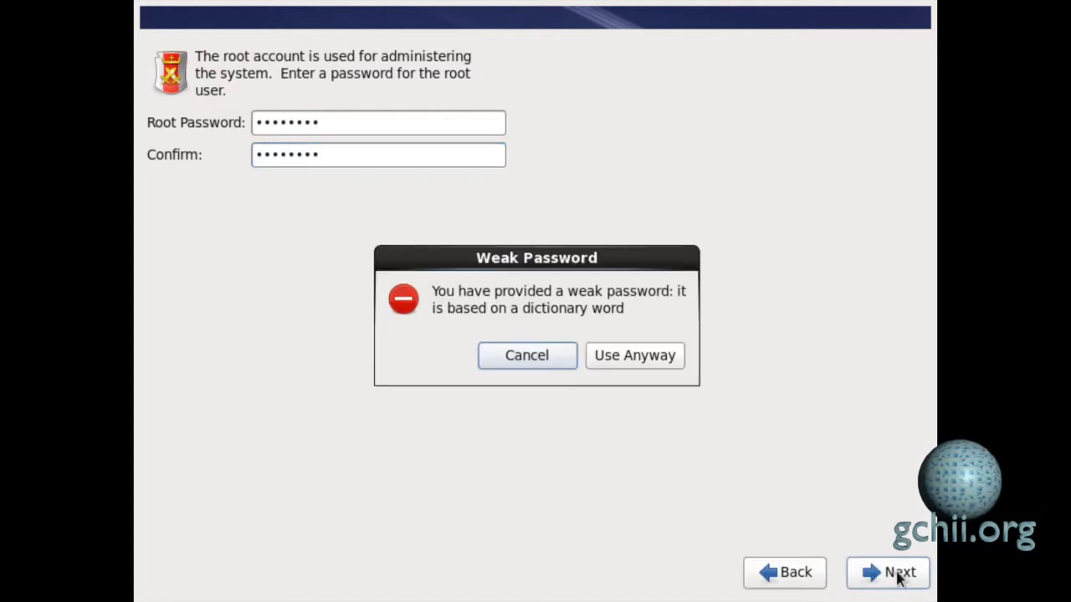
{"action": "left_click", "coordinate": [614, 358]}
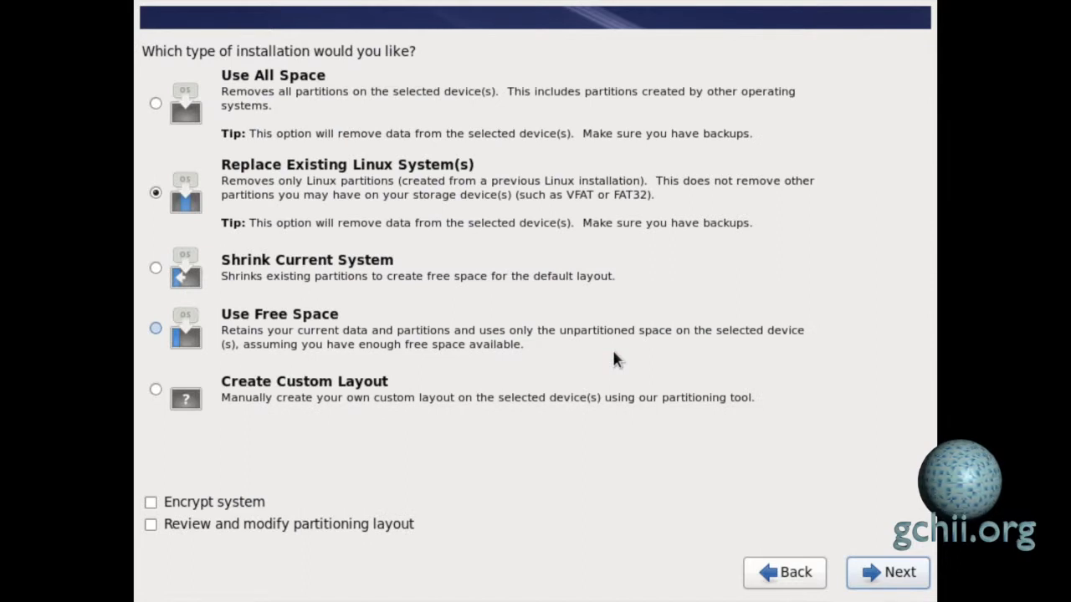
- Choose the Use All Space installation type with the option to review and modify the partitioning layout
{"action": "left_click", "coordinate": [155, 103]}
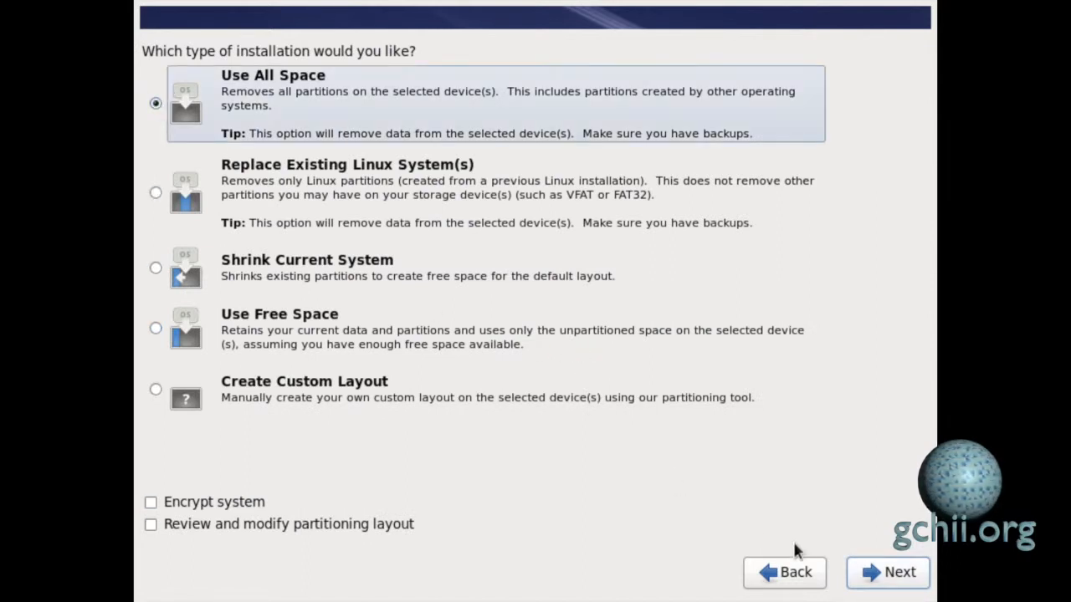
{"action": "left_click", "coordinate": [150, 524]}
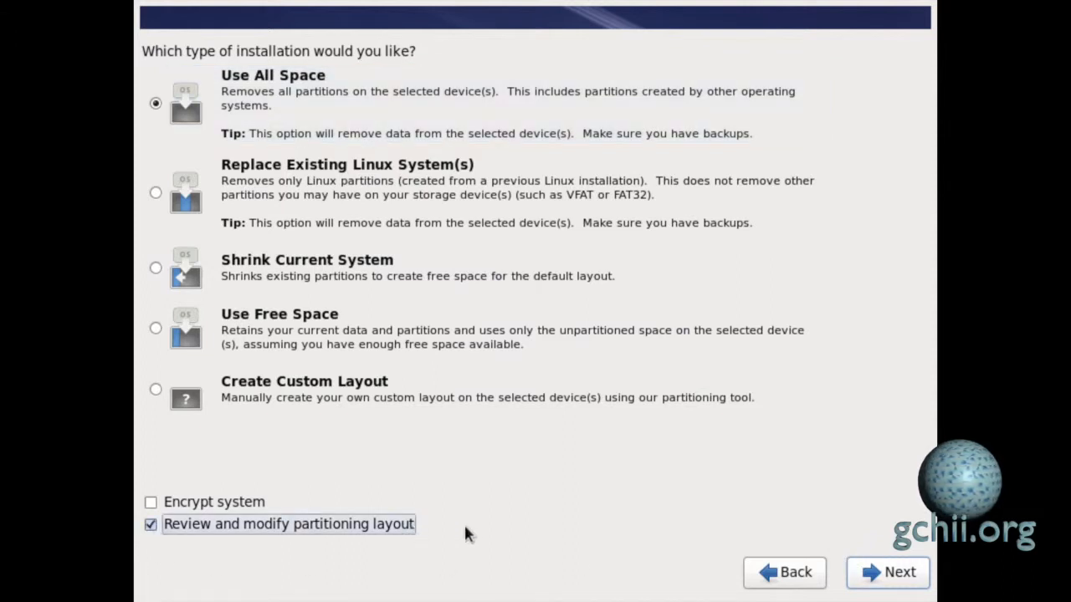
{"action": "left_click", "coordinate": [900, 576]}
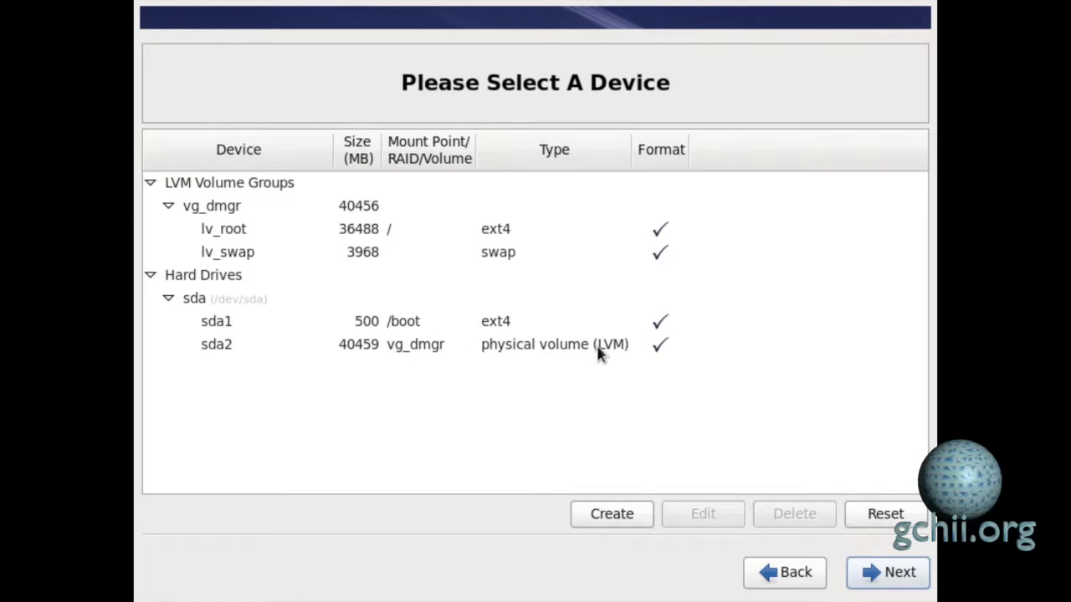
- Accept the proposed partition layout, formatting /dev/sda, and keep the boot loader installed on /dev/sda
{"action": "left_click", "coordinate": [888, 580]}
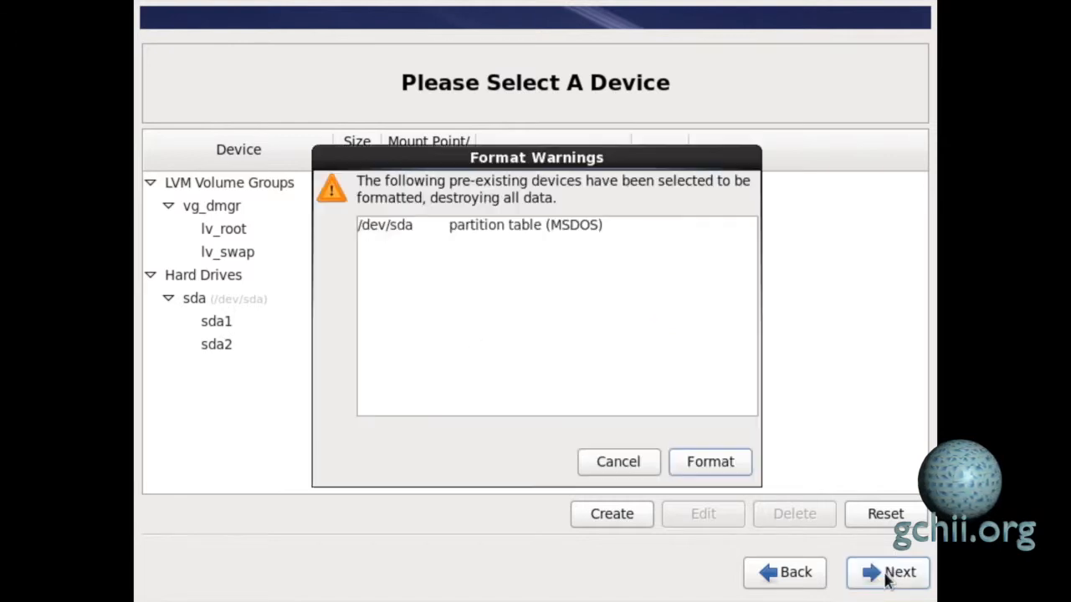
{"action": "left_click", "coordinate": [703, 467]}
{"action": "left_click", "coordinate": [623, 365]}
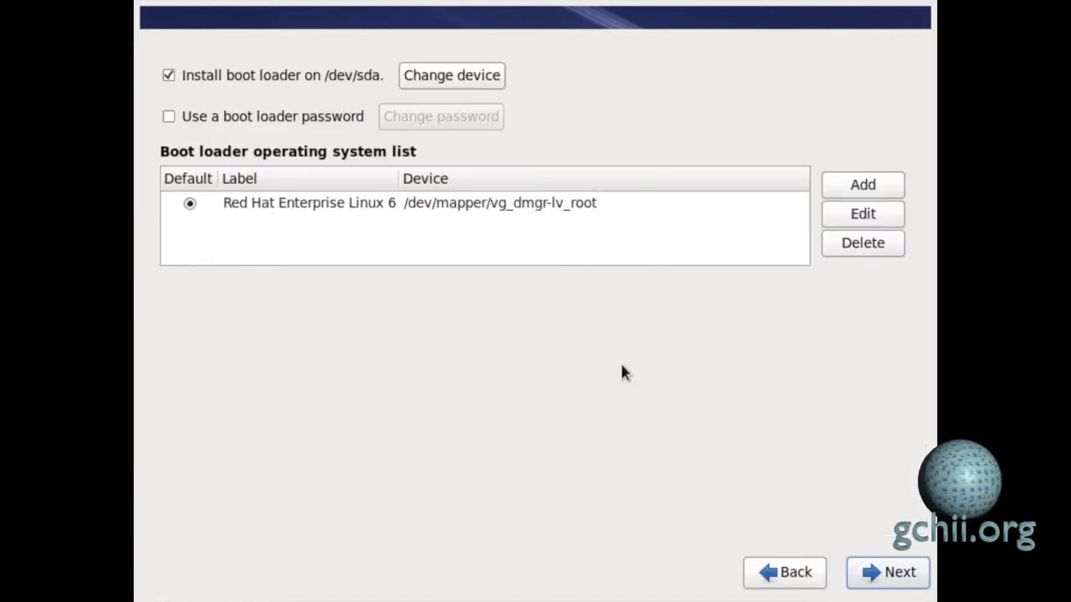
{"action": "left_click", "coordinate": [906, 577]}
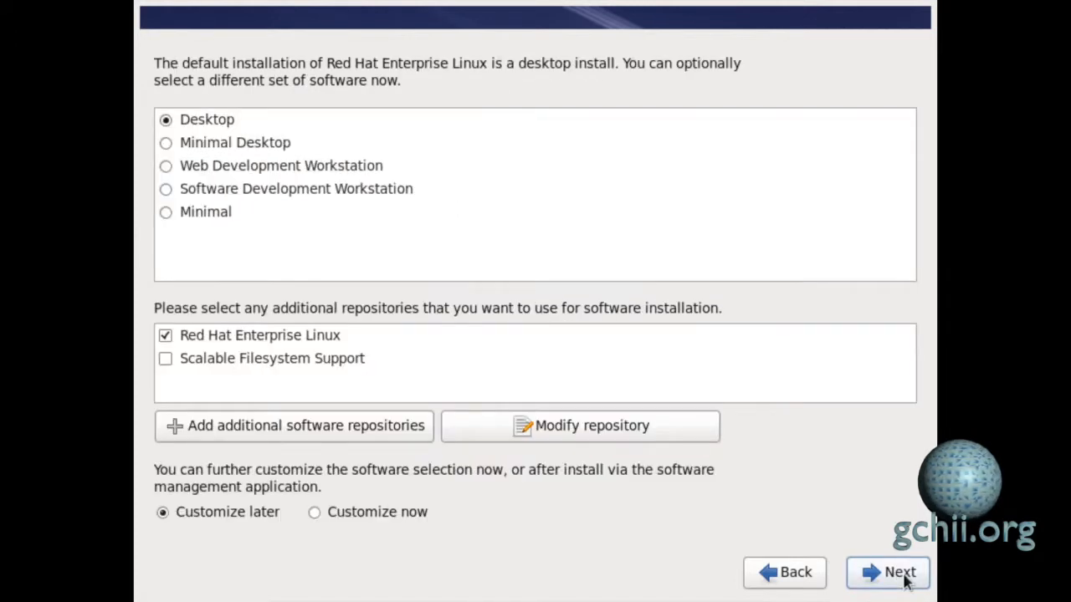
- Install the Minimal Desktop software set with customization left for later, and reboot into the installed system
{"action": "left_click", "coordinate": [166, 143]}
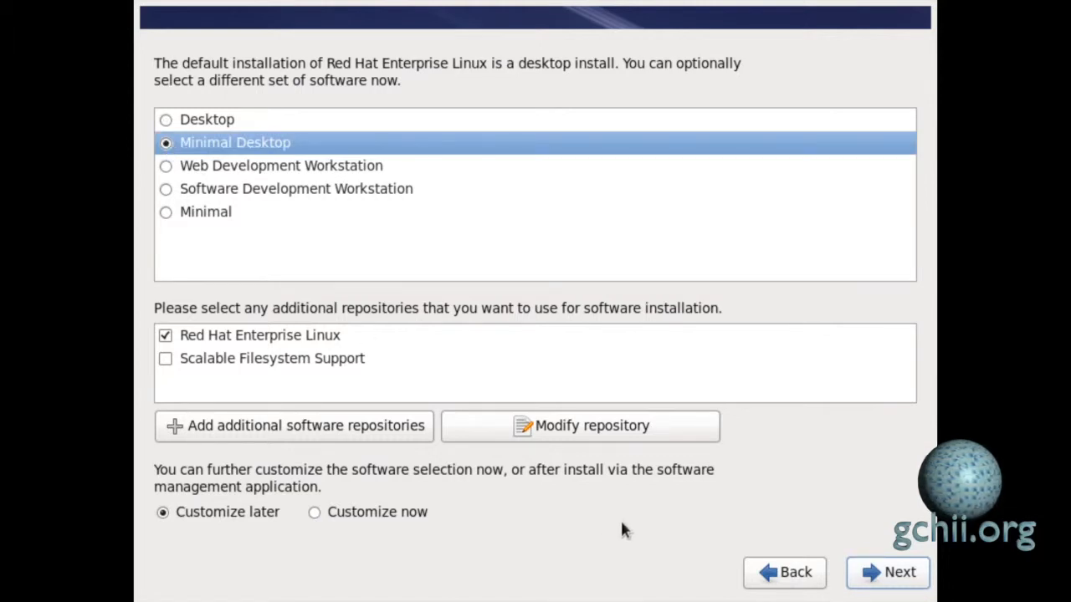
{"action": "left_click", "coordinate": [880, 573]}
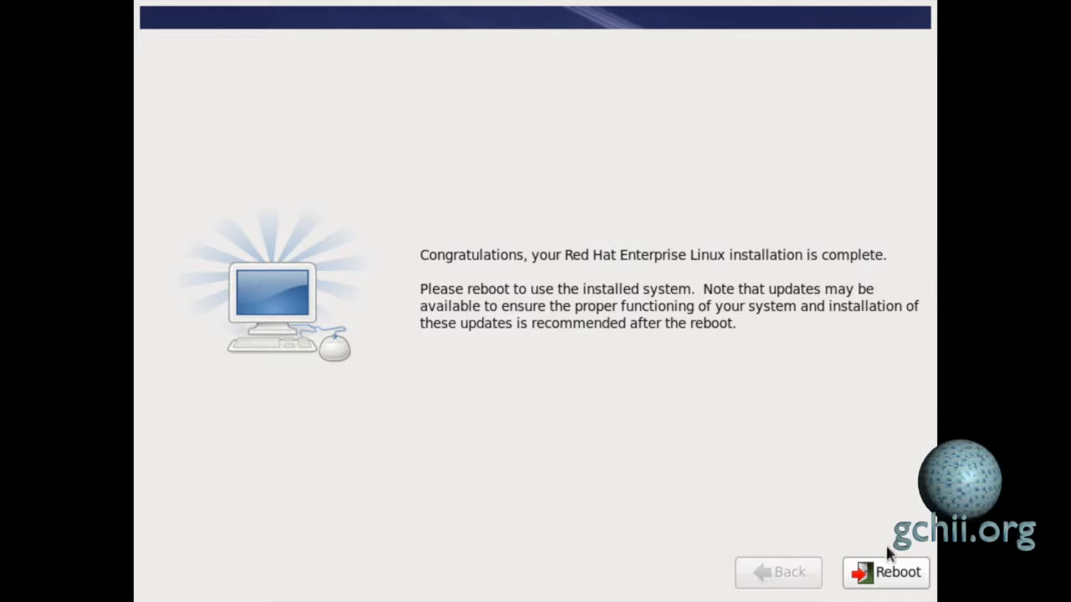
{"action": "left_click", "coordinate": [885, 573]}
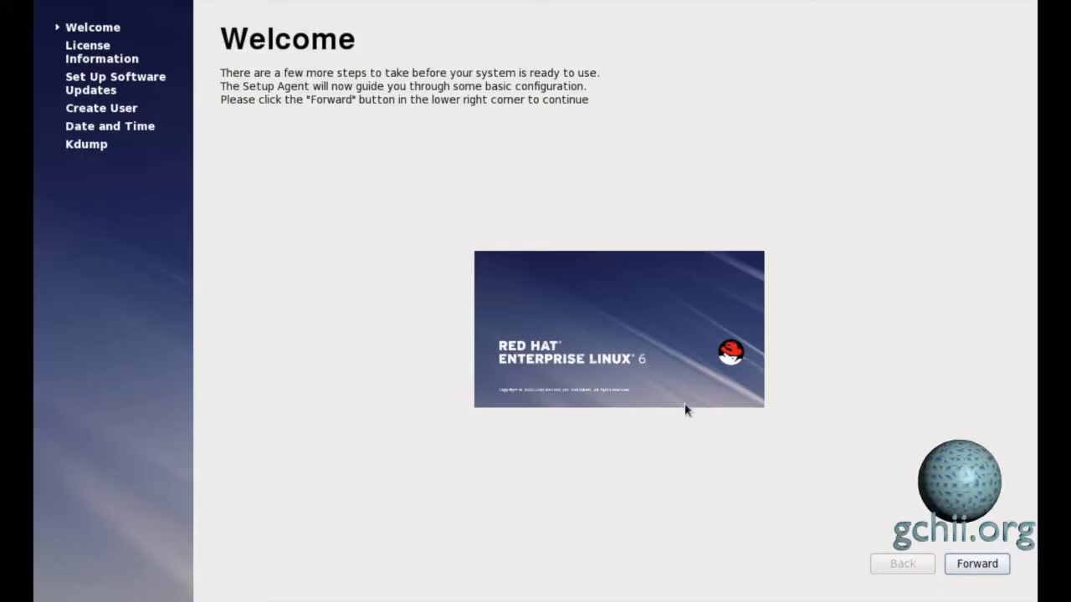
- Accept the license agreement and choose to register the system at a later time, continuing through the software updates setup
{"action": "left_click", "coordinate": [975, 566]}
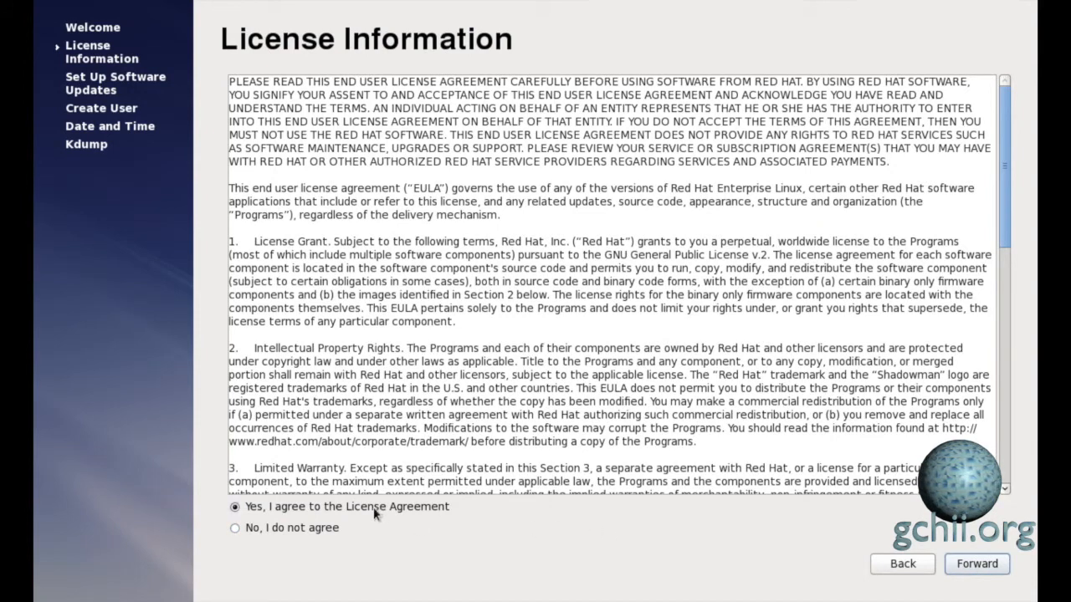
{"action": "left_click", "coordinate": [957, 567]}
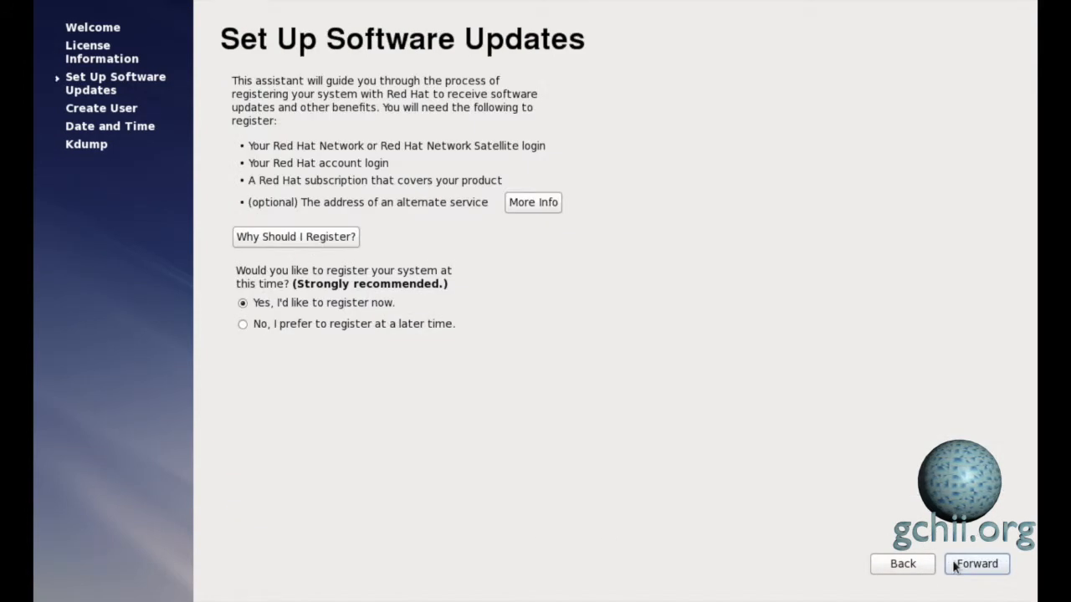
{"action": "left_click", "coordinate": [246, 325]}
{"action": "left_click", "coordinate": [956, 560]}
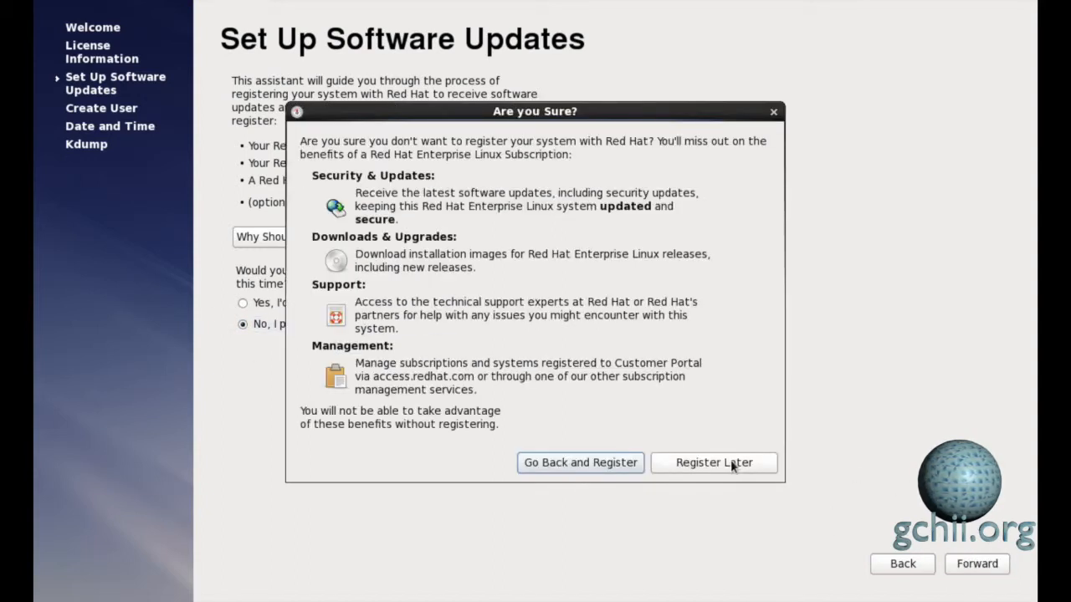
{"action": "left_click", "coordinate": [716, 463]}
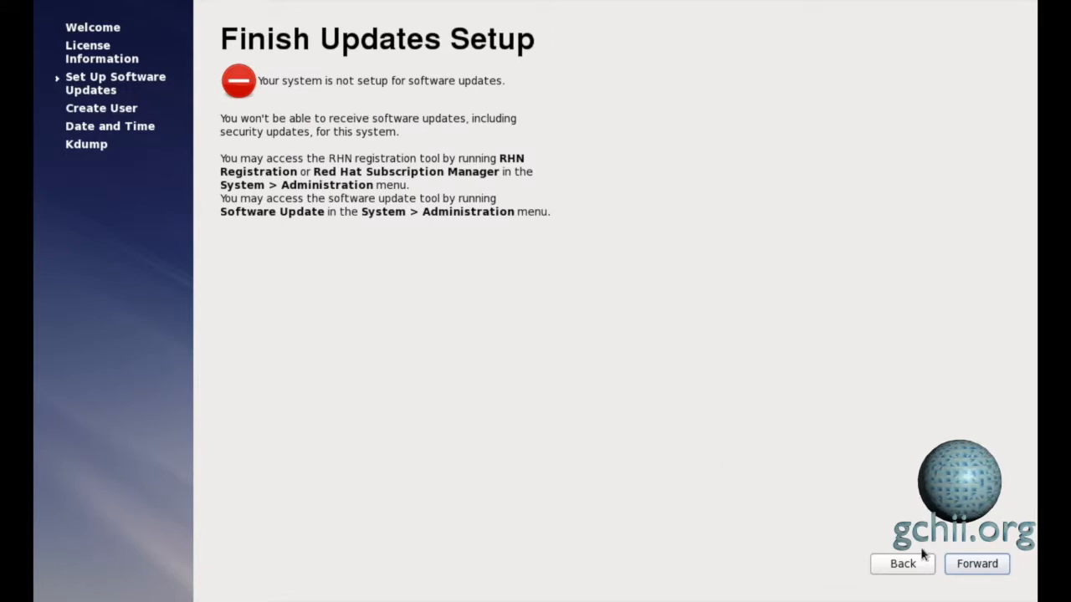
{"action": "left_click", "coordinate": [953, 565]}
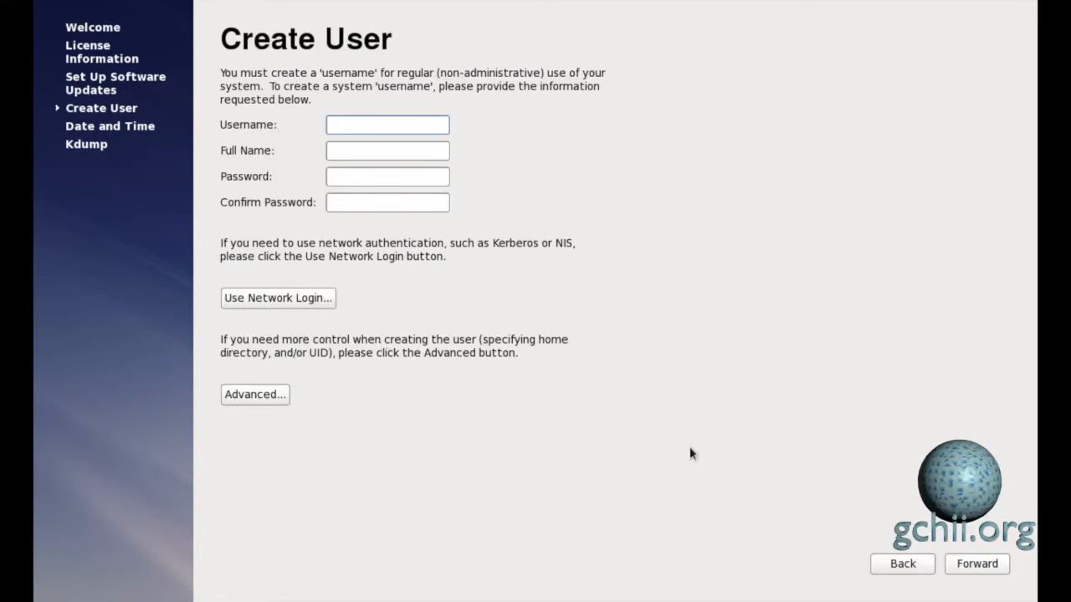
- Continue without creating a user account, and enable synchronizing the date and time over the network
{"action": "left_click", "coordinate": [955, 564]}
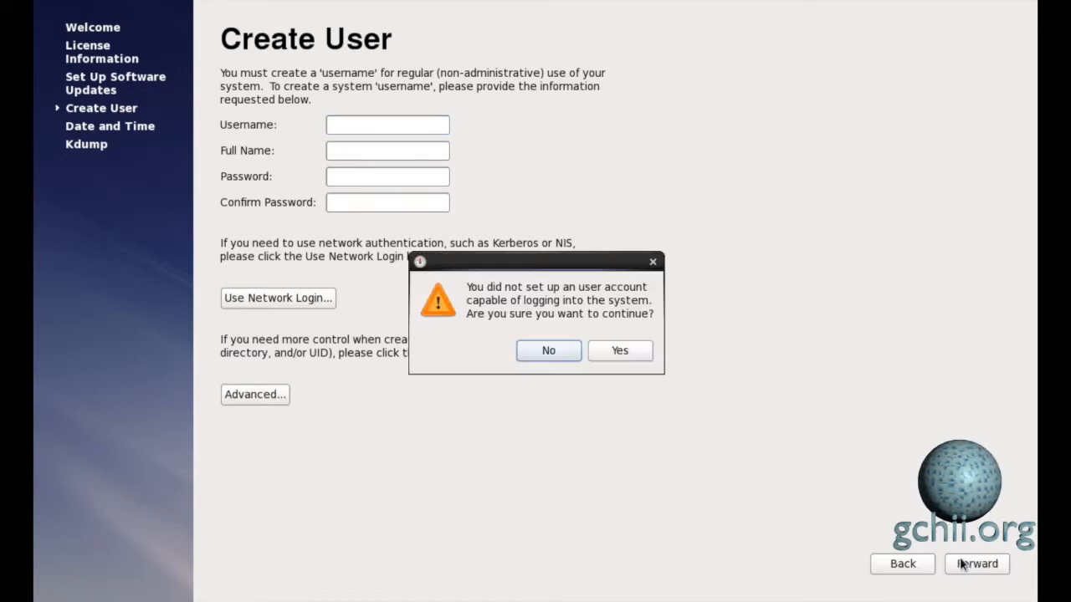
{"action": "left_click", "coordinate": [618, 352]}
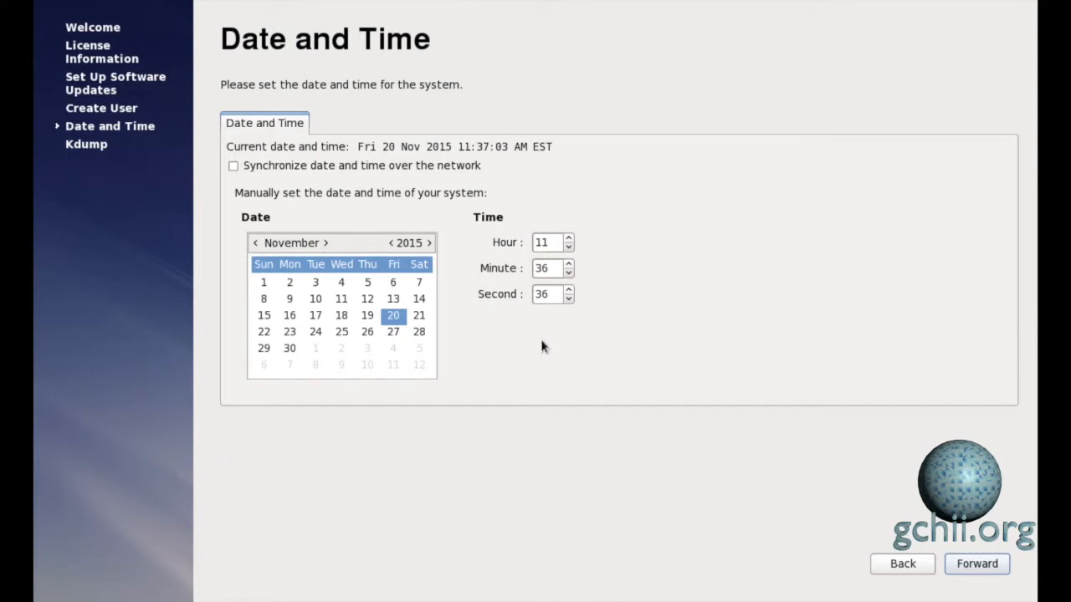
{"action": "left_click", "coordinate": [242, 170]}
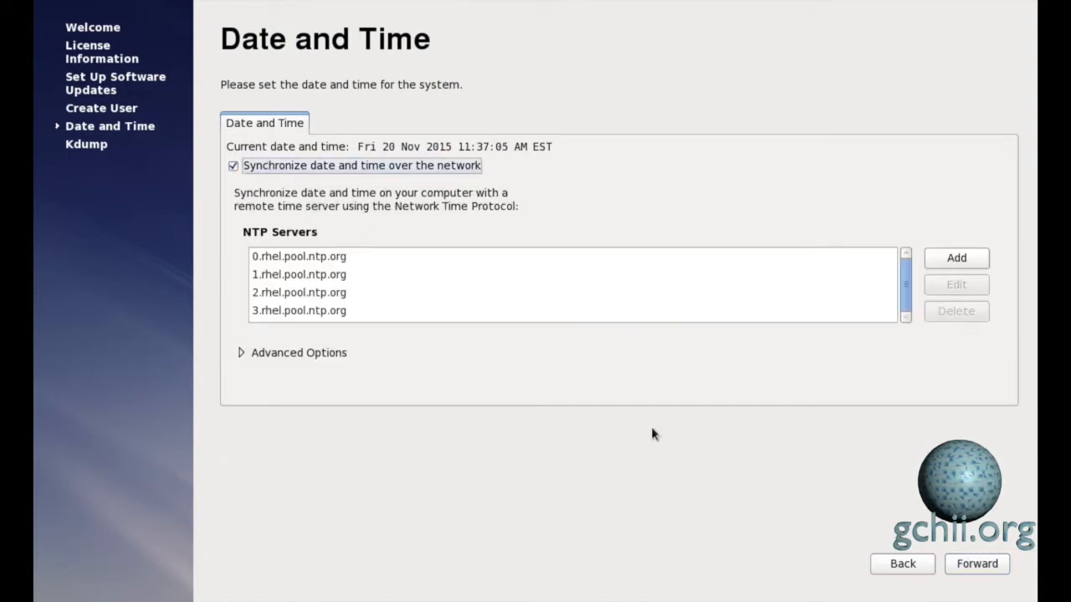
{"action": "left_click", "coordinate": [976, 565]}
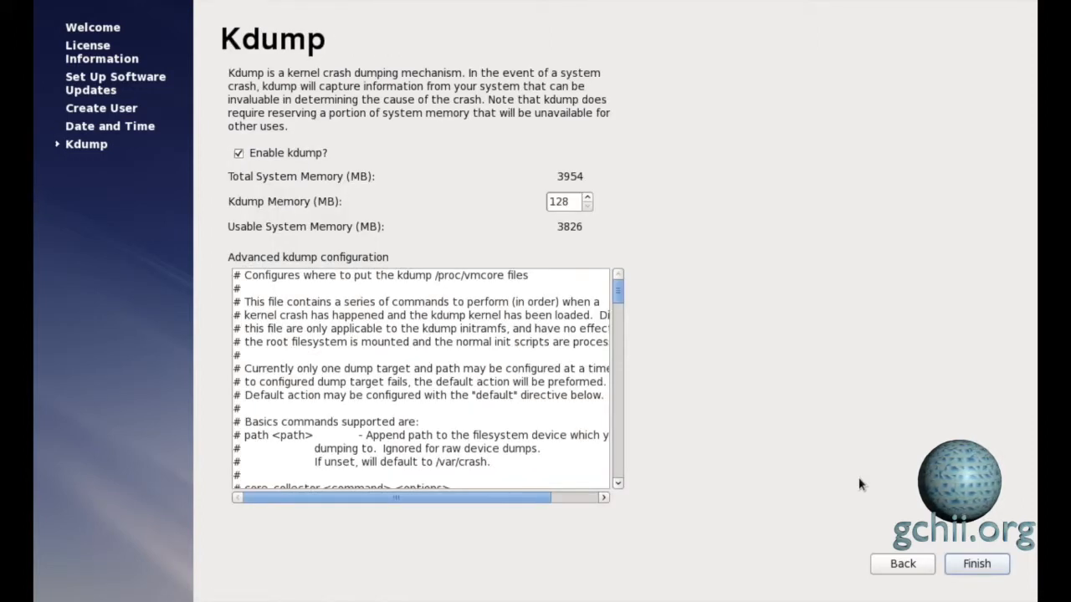
- Disable kdump, finish the first-boot setup and agree to reboot the system
{"action": "left_click", "coordinate": [238, 153]}
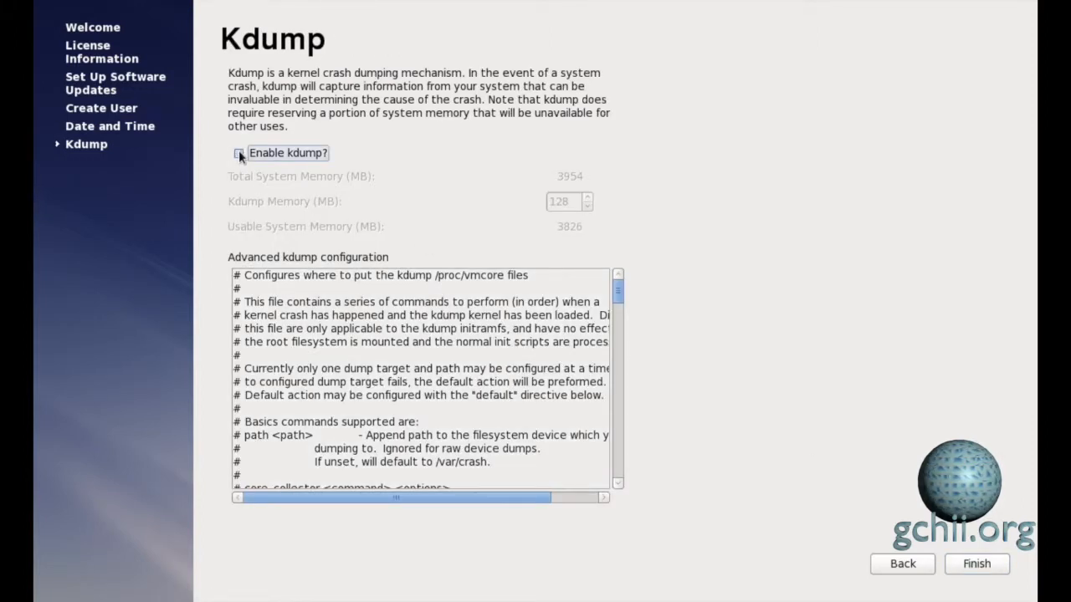
{"action": "left_click", "coordinate": [962, 564]}
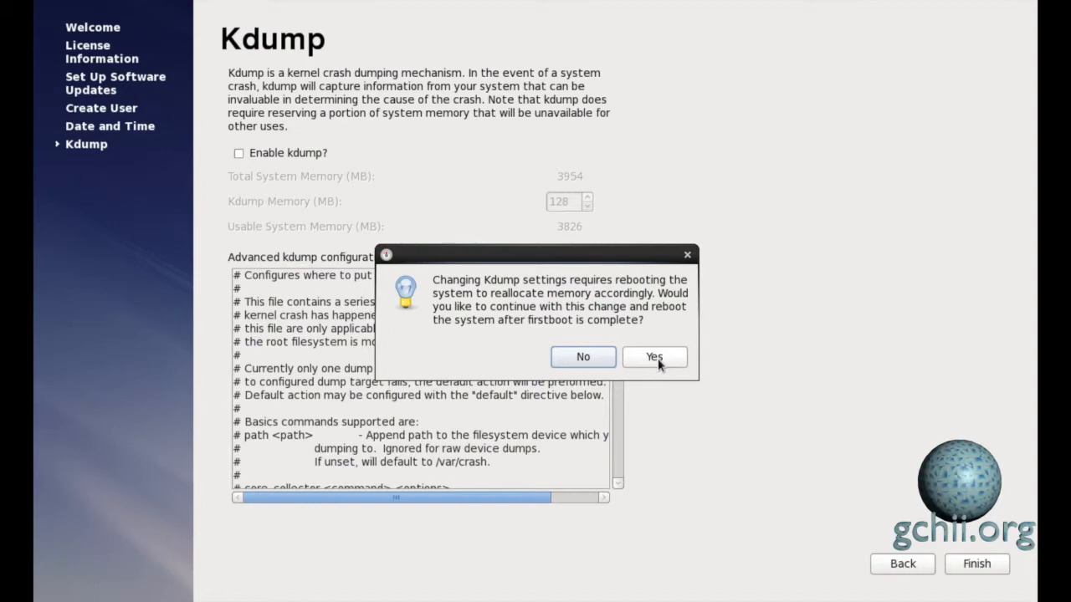
{"action": "left_click", "coordinate": [656, 358]}
{"action": "left_click", "coordinate": [636, 349]}
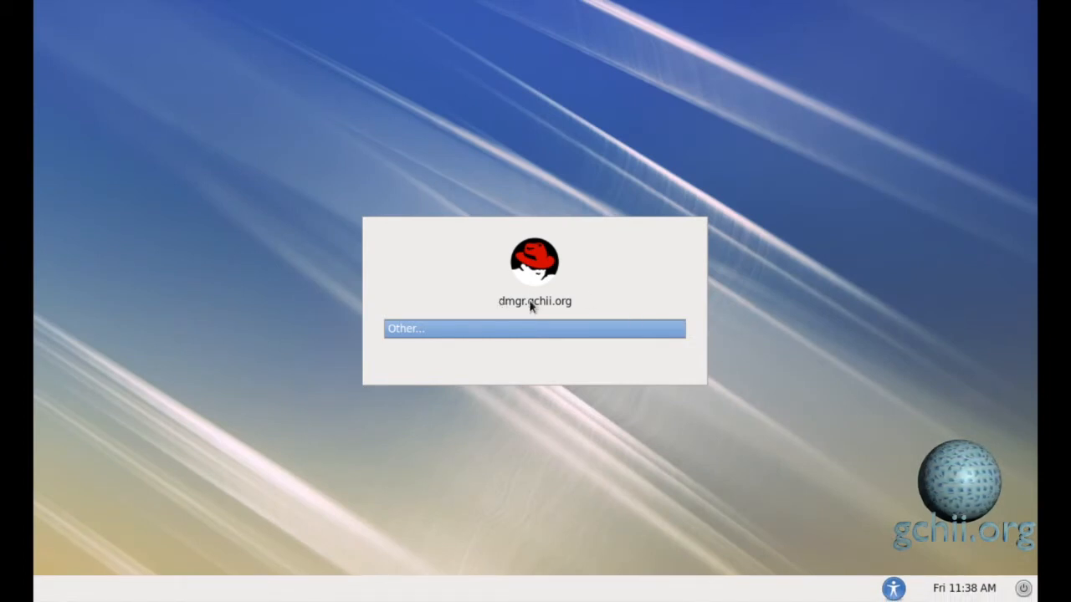
- Log in as the root user with the account password and dismiss the super user warning
{"action": "left_click", "coordinate": [469, 330]}
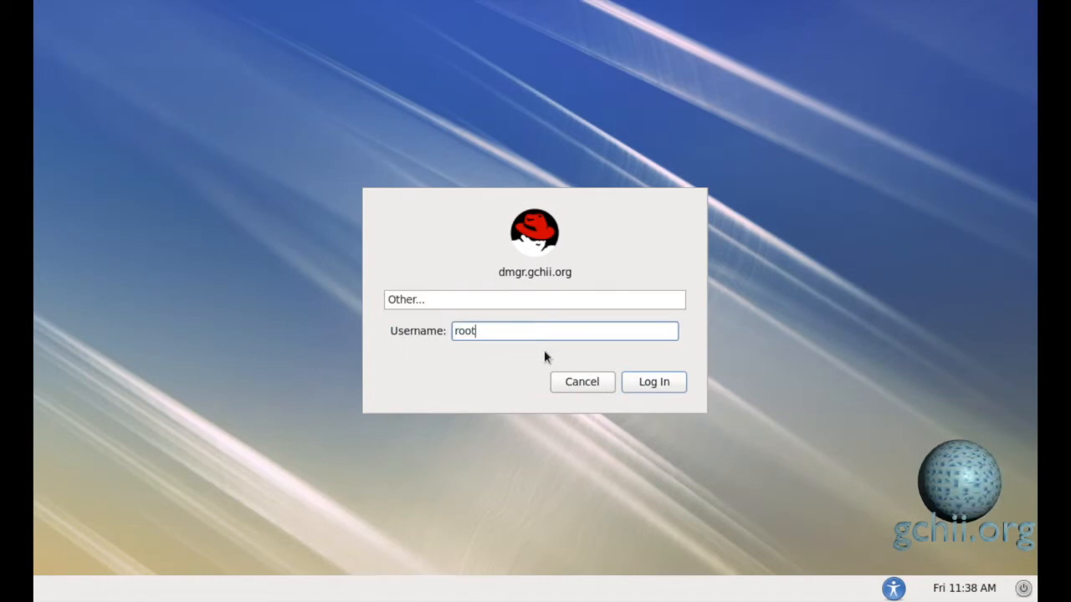
{"action": "left_click", "coordinate": [678, 381]}
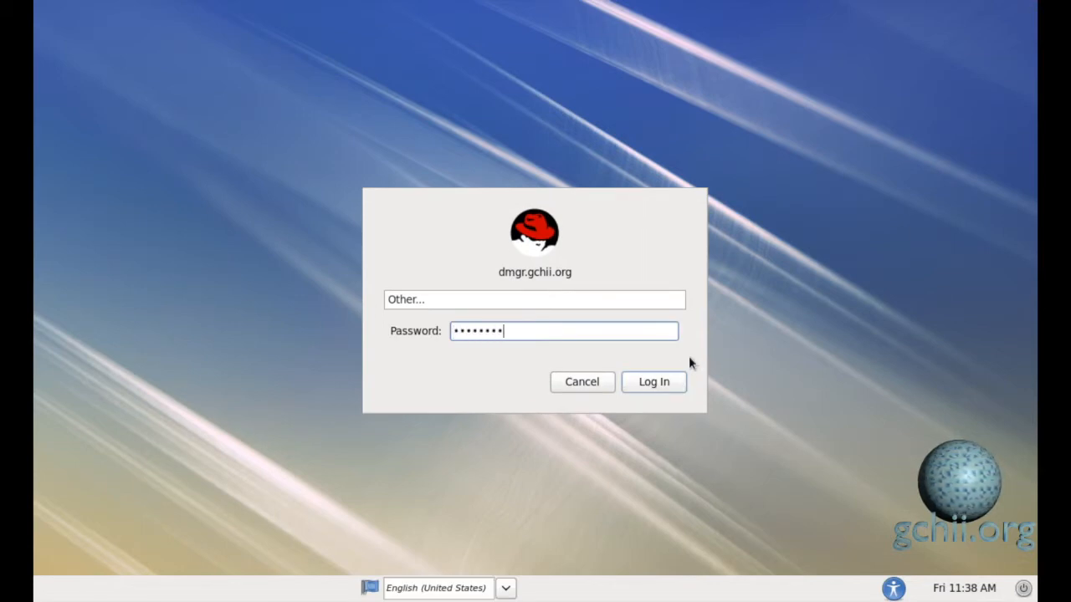
{"action": "left_click", "coordinate": [661, 380]}
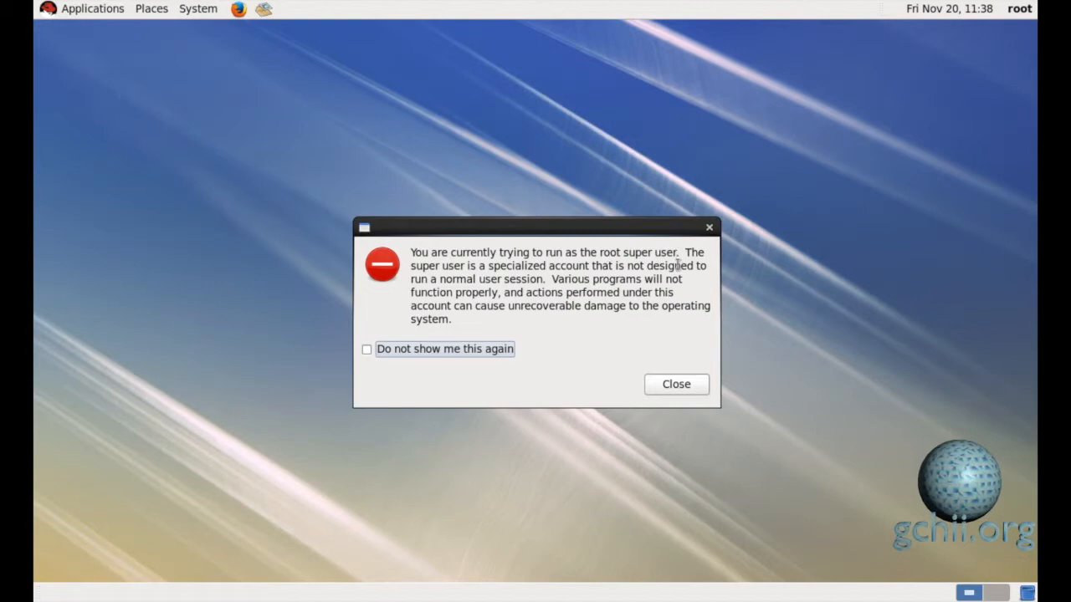
{"action": "left_click", "coordinate": [677, 383]}
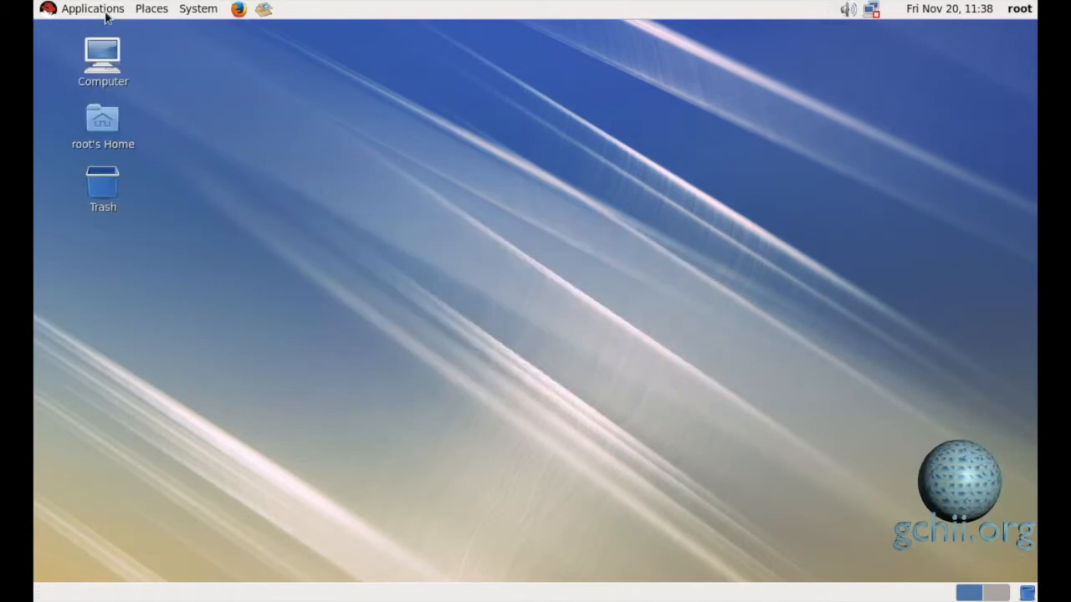
- Look through the desktop's application, places and system entries, and shut down the guest system
{"action": "left_click", "coordinate": [106, 16]}
{"action": "mouse_move", "coordinate": [143, 78]}
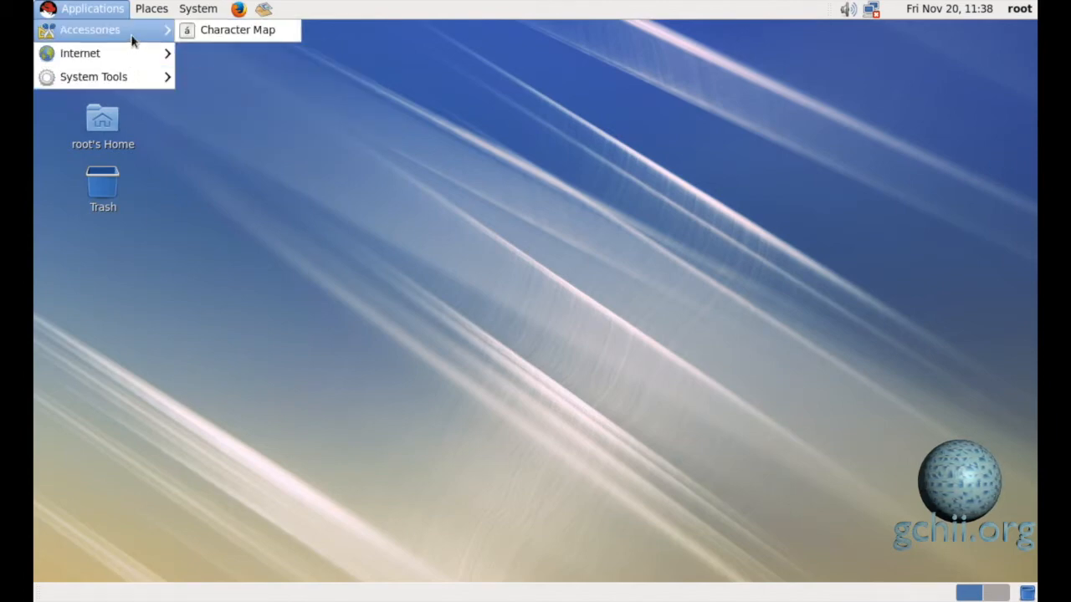
{"action": "mouse_move", "coordinate": [151, 8]}
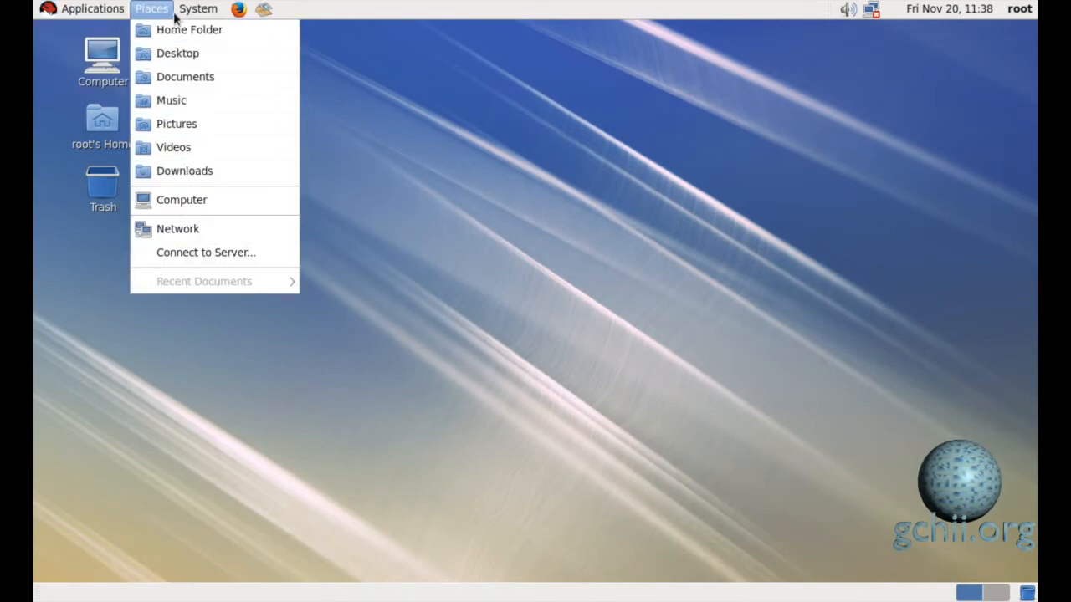
{"action": "mouse_move", "coordinate": [198, 10]}
{"action": "mouse_move", "coordinate": [204, 32]}
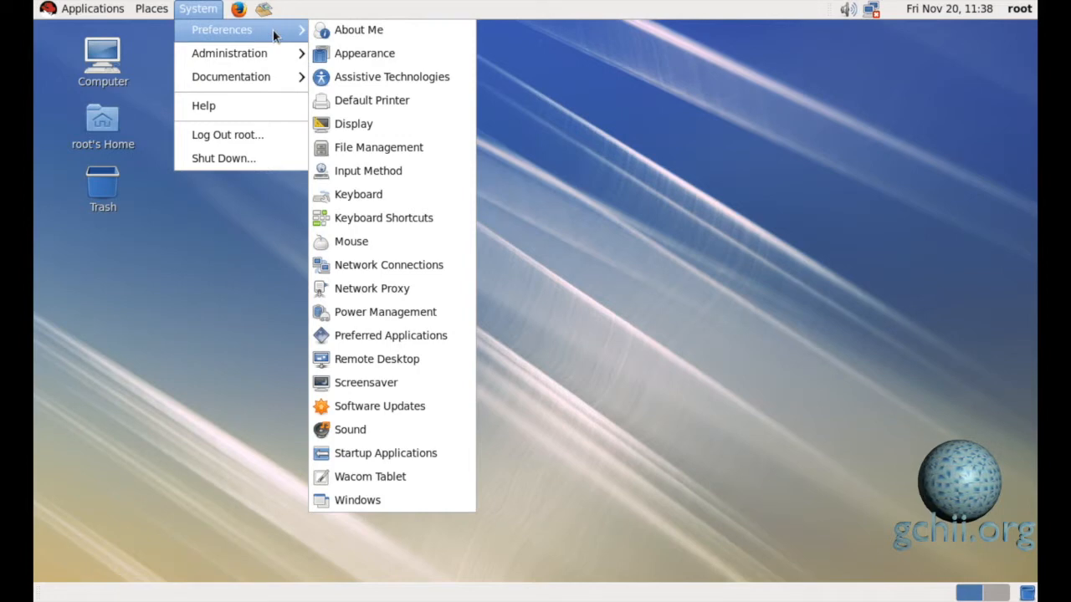
{"action": "mouse_move", "coordinate": [267, 58]}
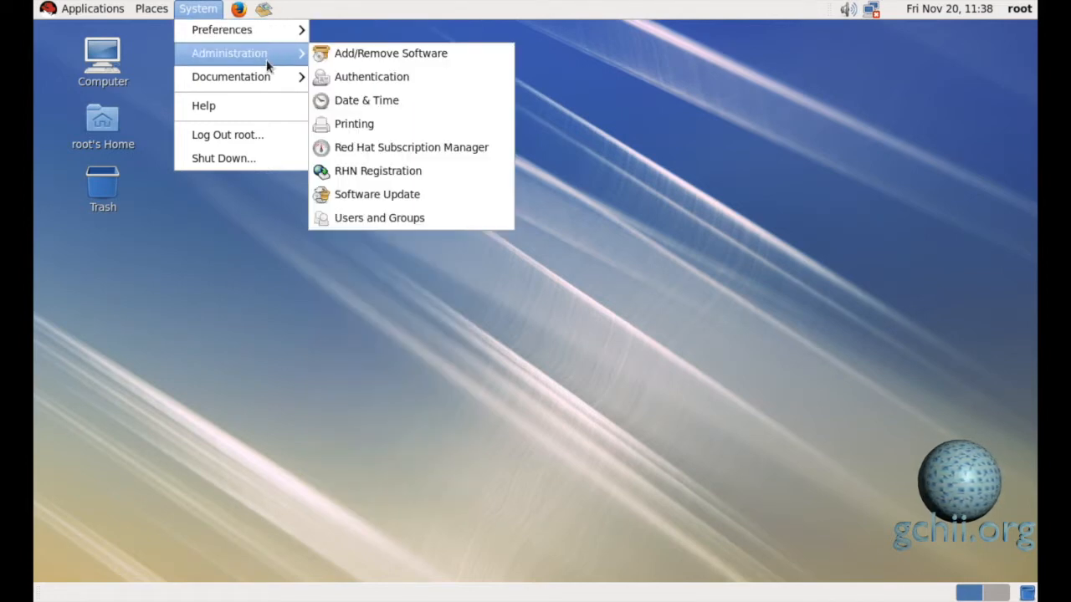
{"action": "mouse_move", "coordinate": [264, 79]}
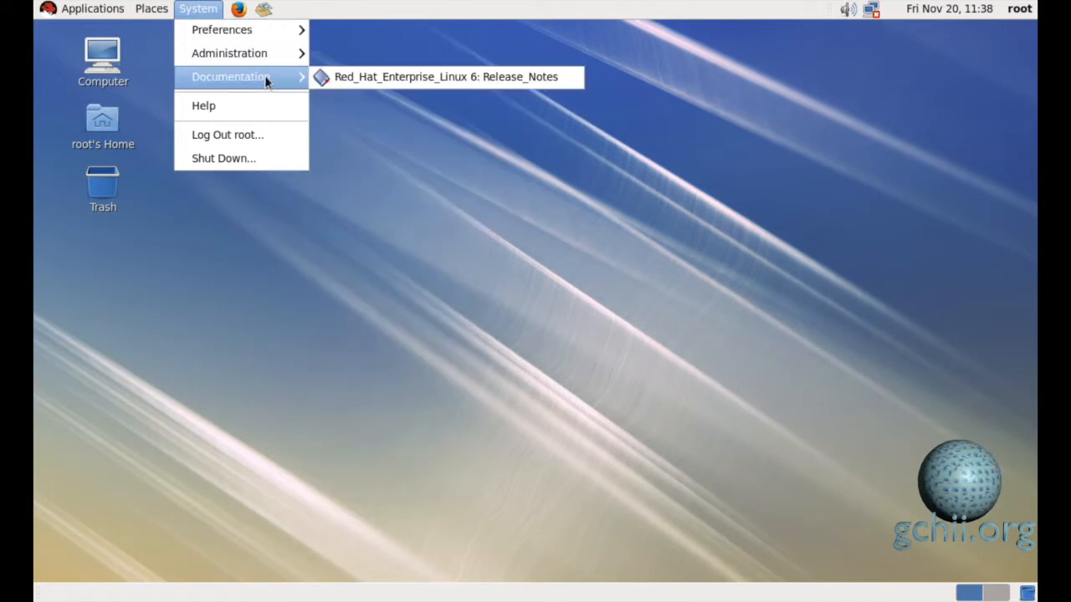
{"action": "left_click", "coordinate": [242, 157]}
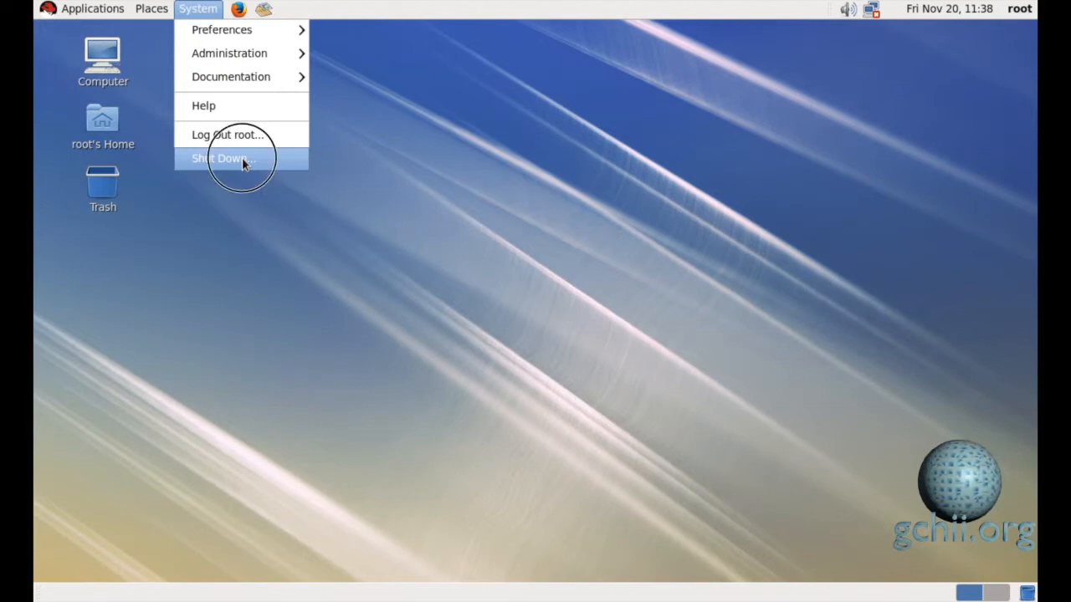
{"action": "left_click", "coordinate": [645, 356]}
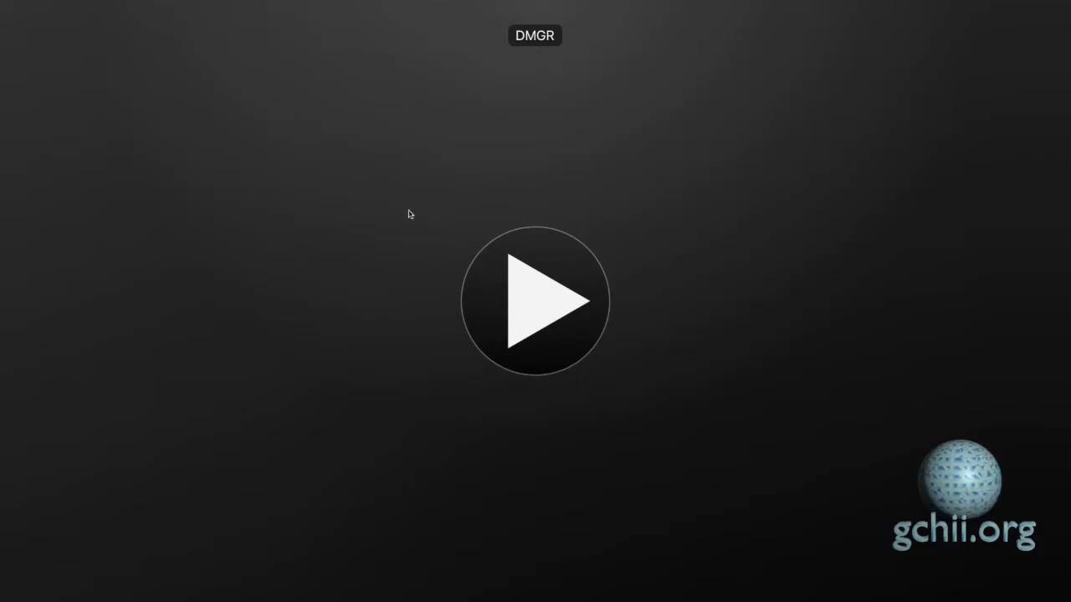
- Show the Virtual Machine Library and take its window out of full screen
{"action": "mouse_move", "coordinate": [189, 2]}
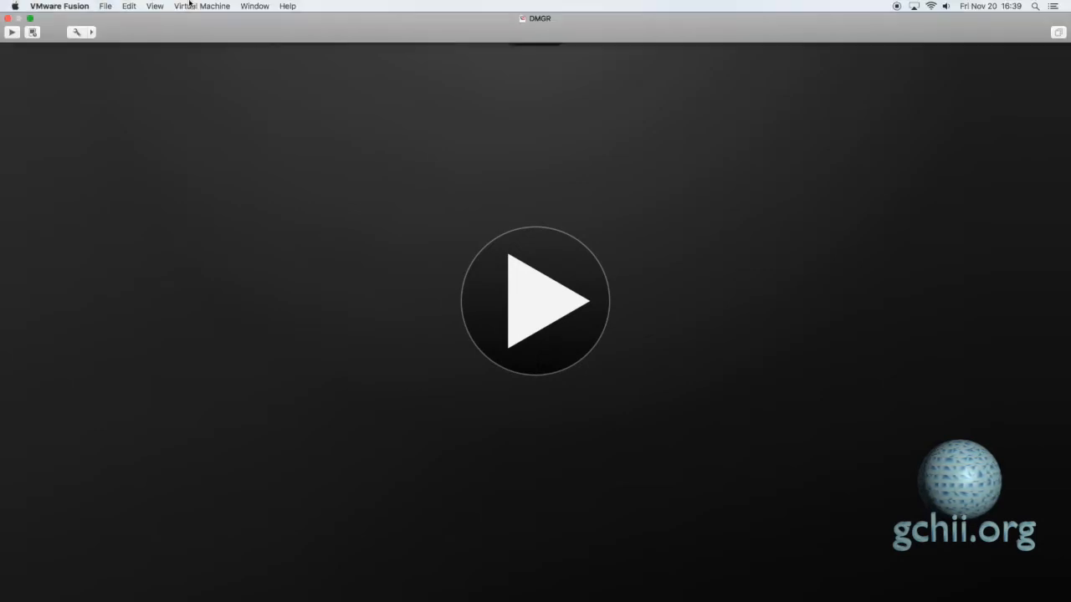
{"action": "left_click", "coordinate": [246, 7]}
{"action": "left_click", "coordinate": [243, 65]}
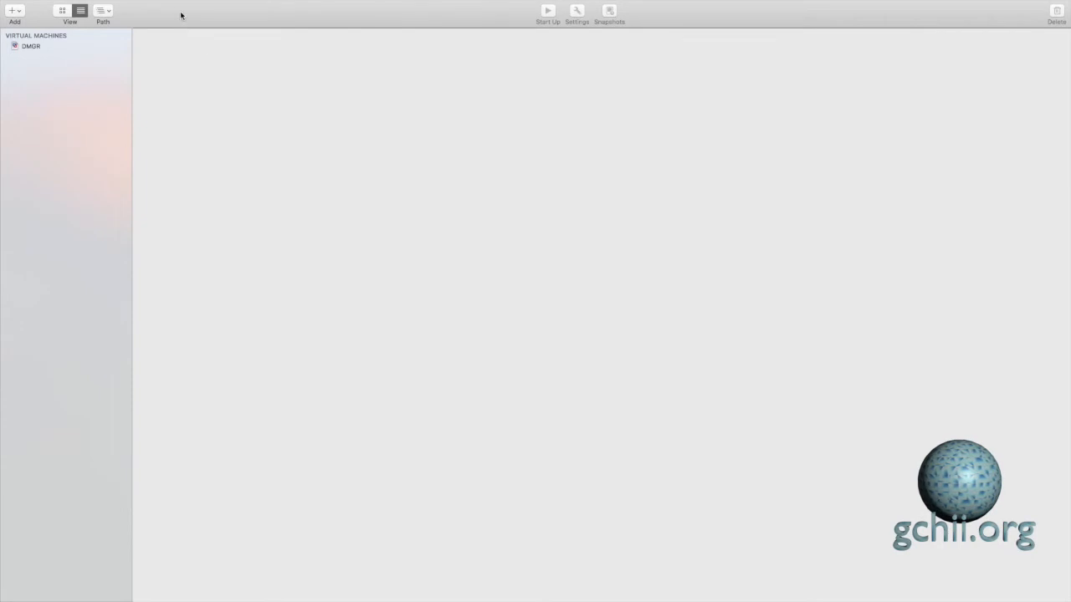
{"action": "mouse_move", "coordinate": [154, 4]}
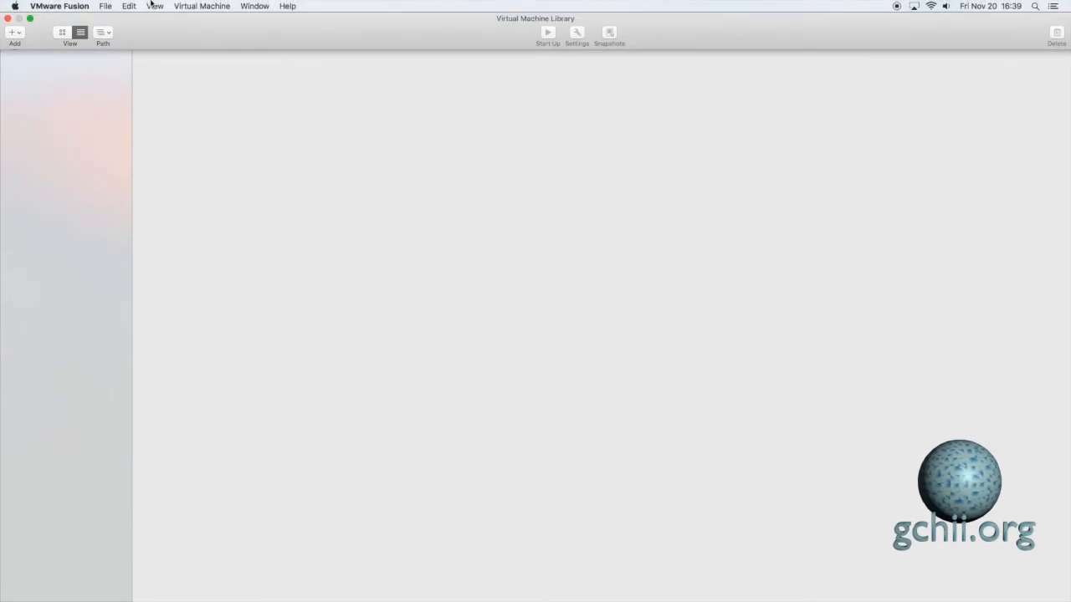
{"action": "left_click", "coordinate": [29, 17]}
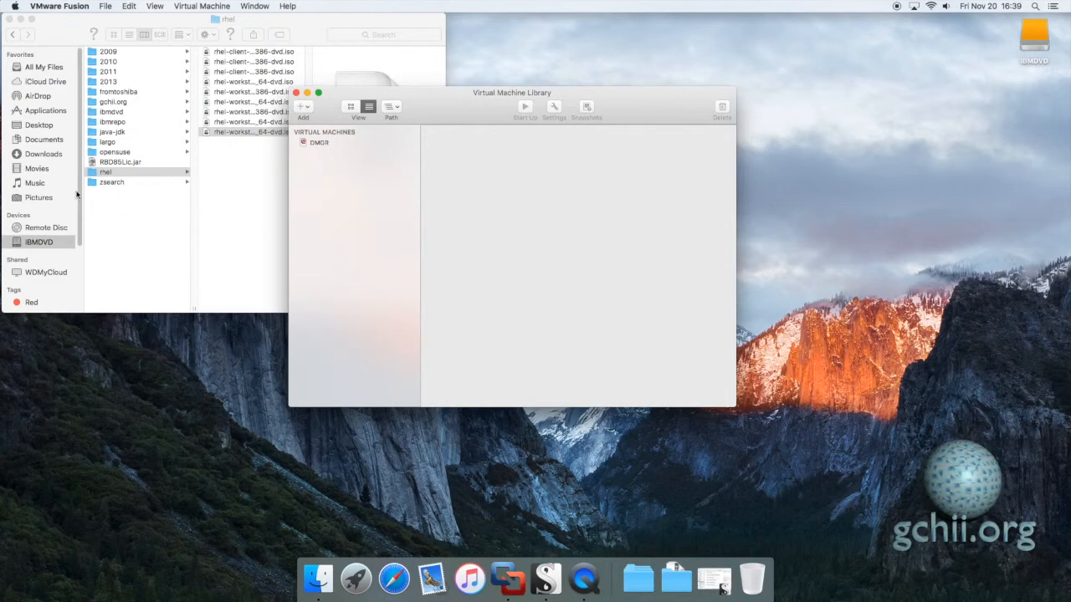
- Switch to Finder and select the DMGR virtual machine in the Virtual Machines folder under Documents
{"action": "left_click", "coordinate": [19, 143]}
{"action": "left_click", "coordinate": [19, 140]}
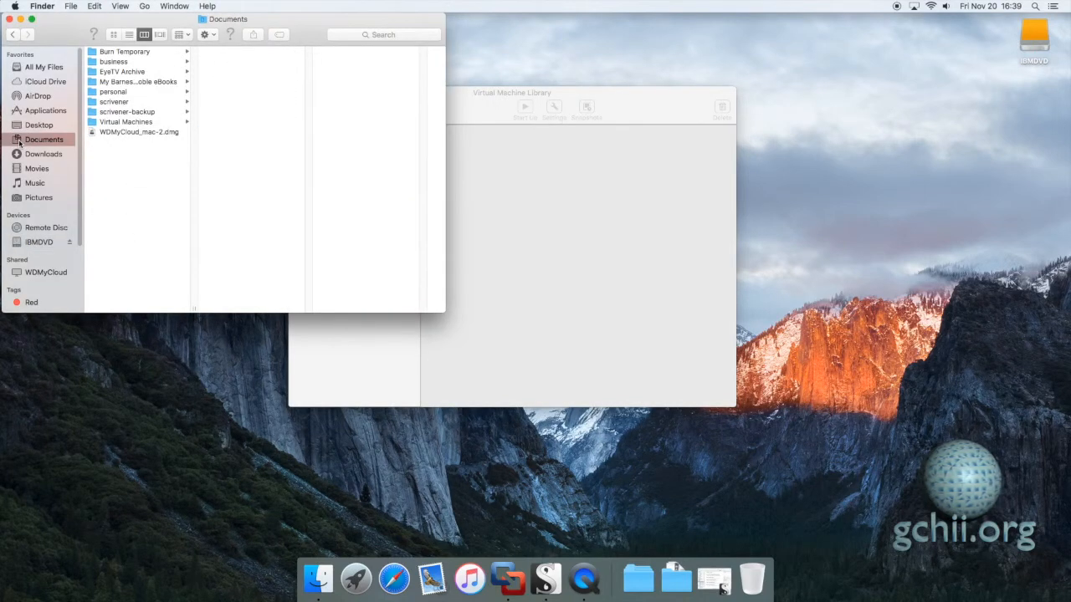
{"action": "left_click", "coordinate": [94, 126]}
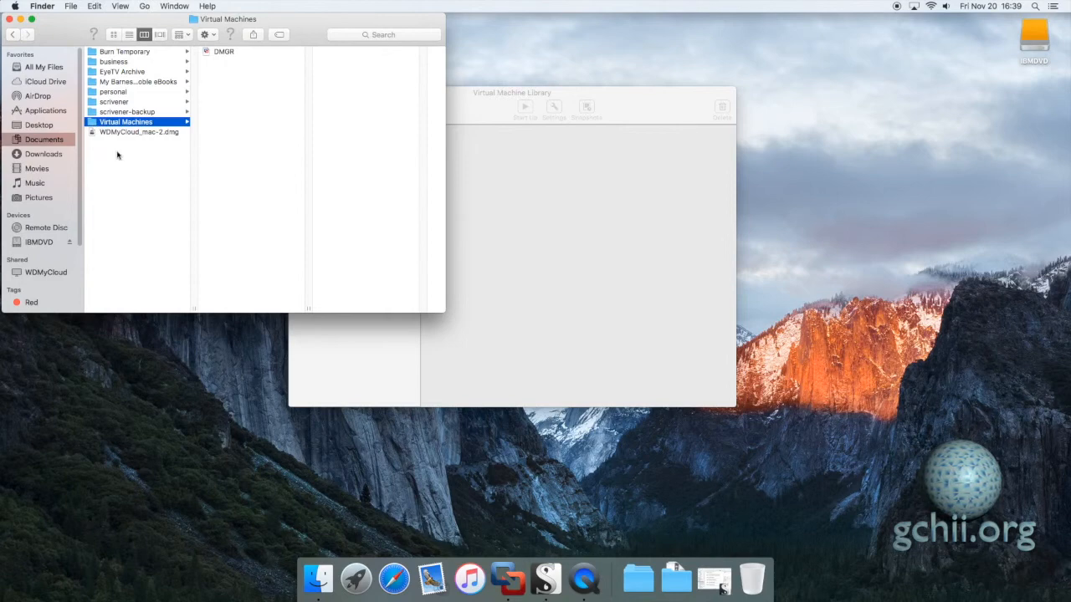
{"action": "left_click", "coordinate": [224, 52]}
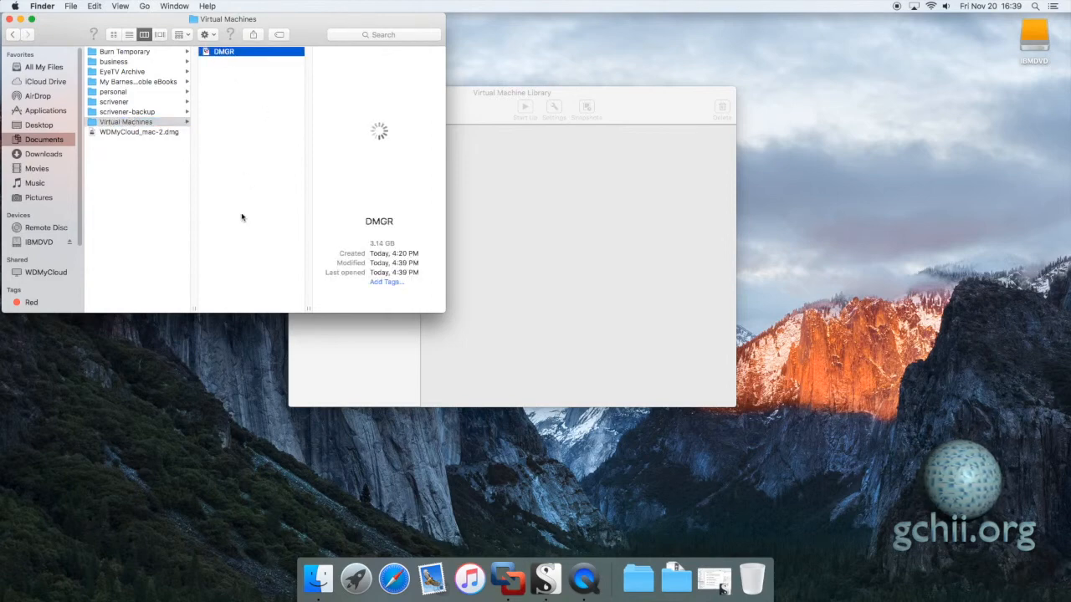
- Switch to VMware Fusion, bring up the powered-off DMGR virtual machine's window and close it
{"action": "left_click", "coordinate": [597, 97]}
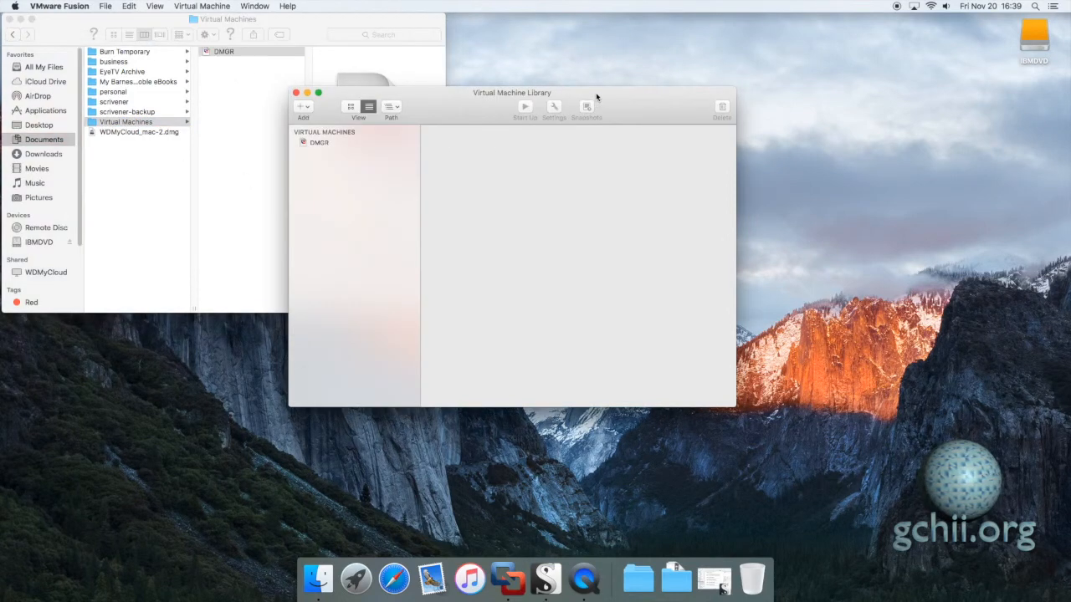
{"action": "left_click", "coordinate": [261, 7]}
{"action": "left_click", "coordinate": [261, 82]}
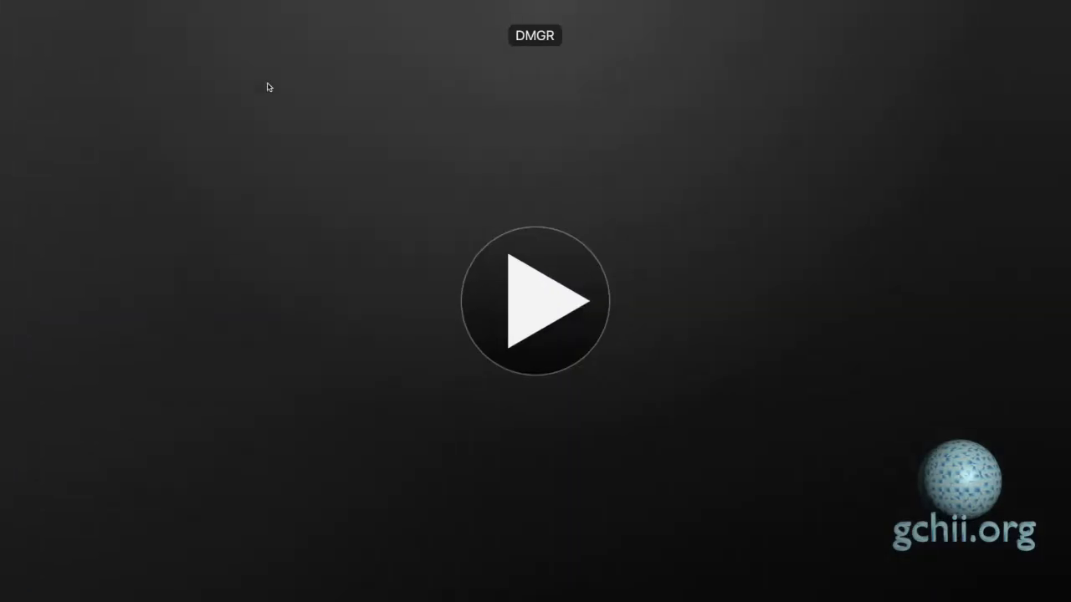
{"action": "left_click", "coordinate": [105, 6]}
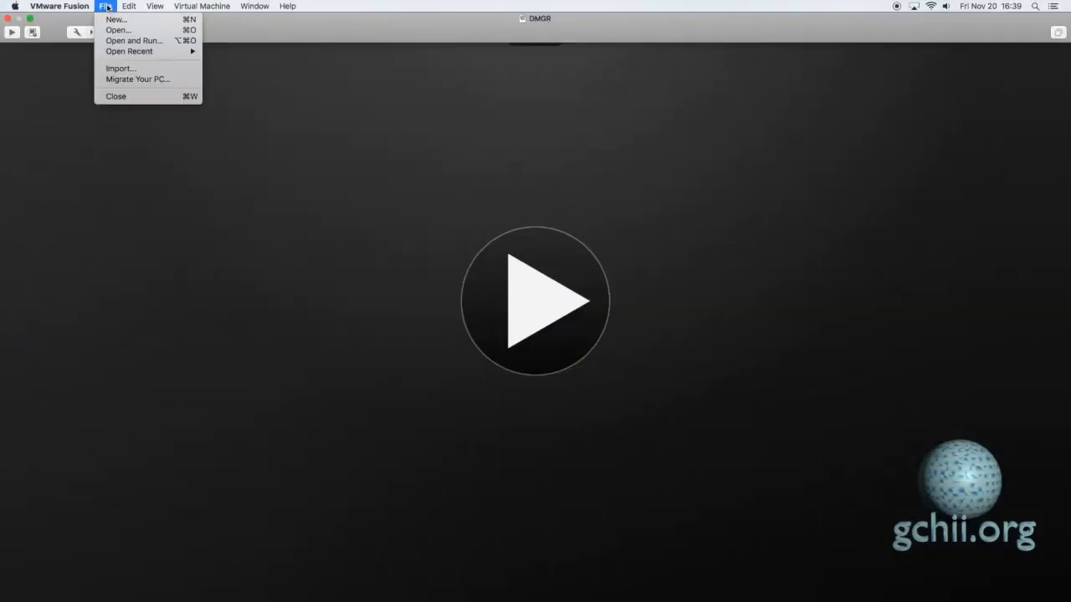
{"action": "left_click", "coordinate": [119, 97]}
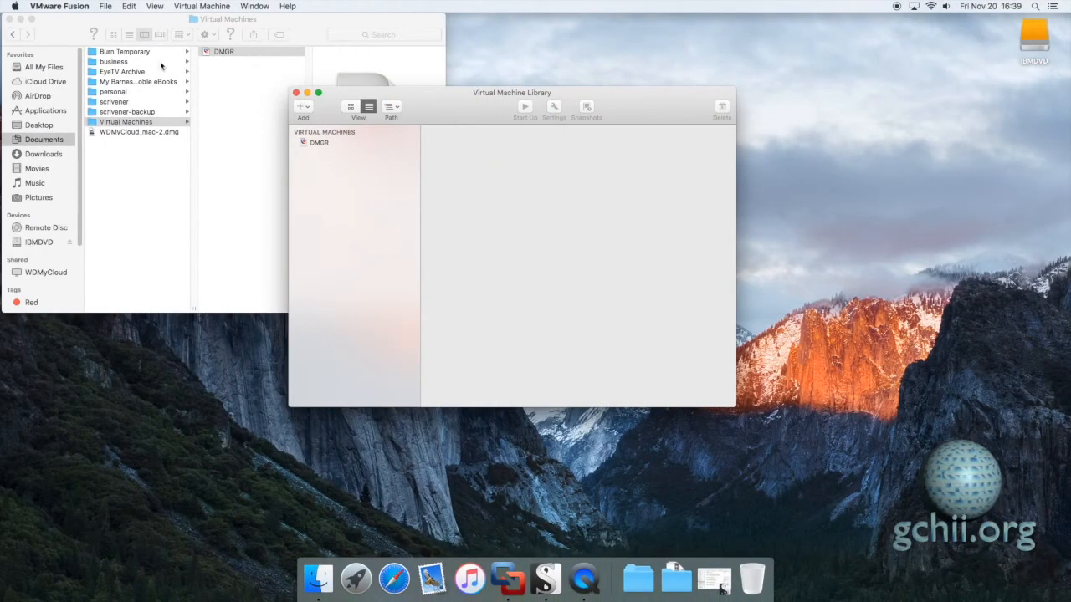
- Switch to Finder and duplicate the DMGR virtual machine in the Virtual Machines folder
{"action": "left_click", "coordinate": [222, 23]}
{"action": "right_click", "coordinate": [226, 53]}
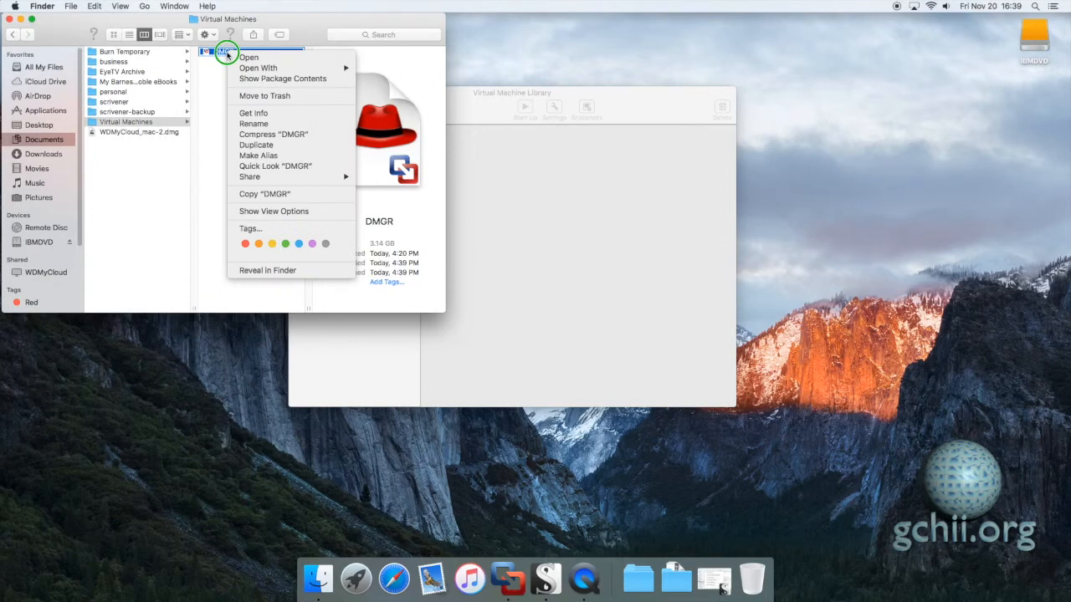
{"action": "left_click", "coordinate": [233, 146]}
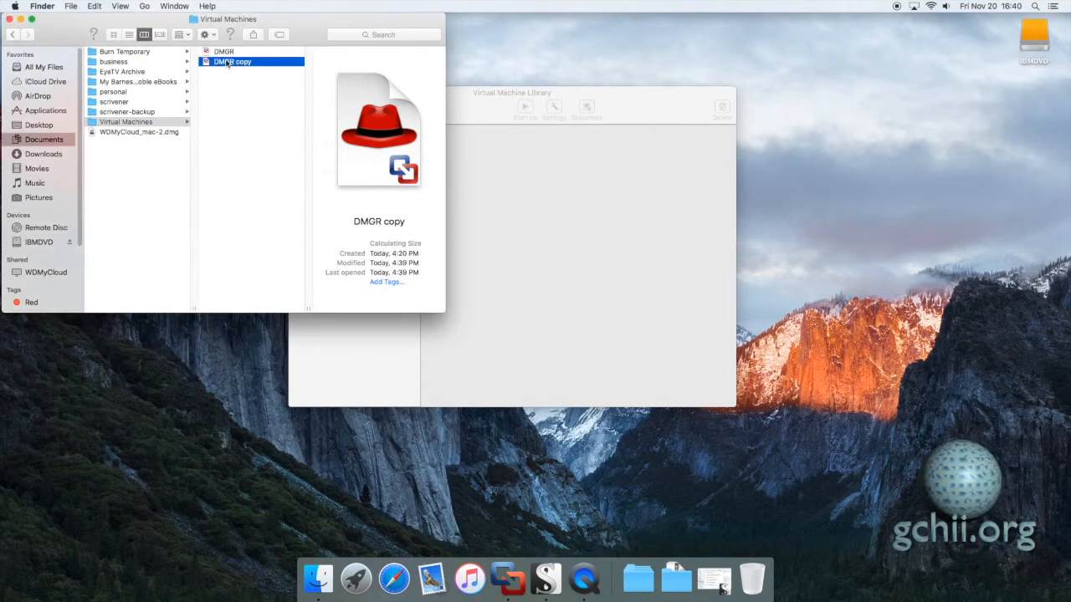
- Rename the duplicated virtual machine file as Minimum Desktop
{"action": "left_click", "coordinate": [226, 63]}
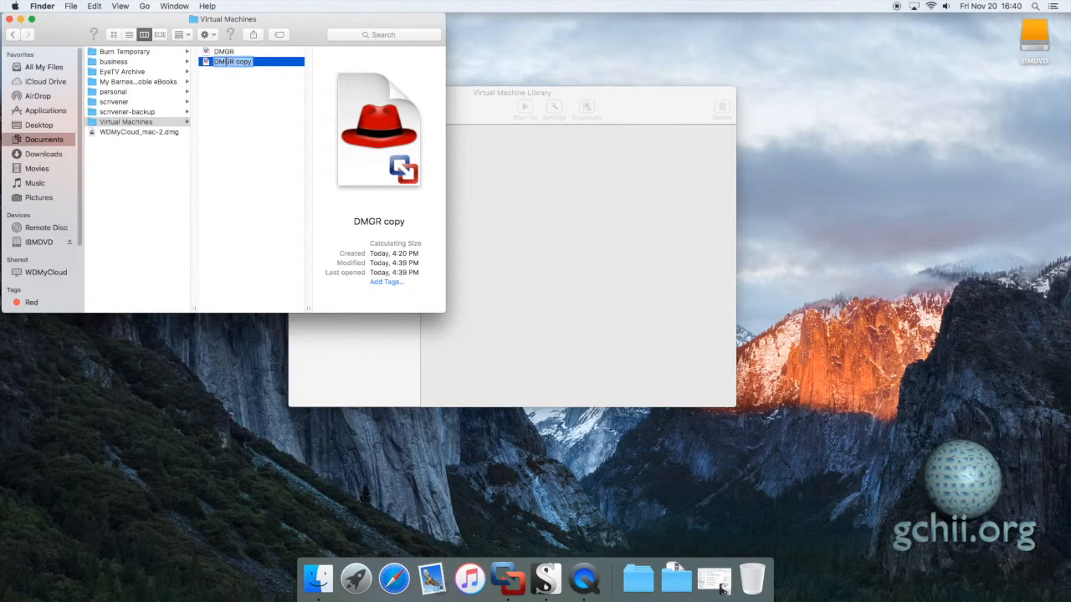
{"action": "key", "text": "BackSpace"}
{"action": "key", "text": "BackSpace"}
{"action": "key", "text": "BackSpace"}
{"action": "key", "text": "BackSpace"}
{"action": "key", "text": "BackSpace"}
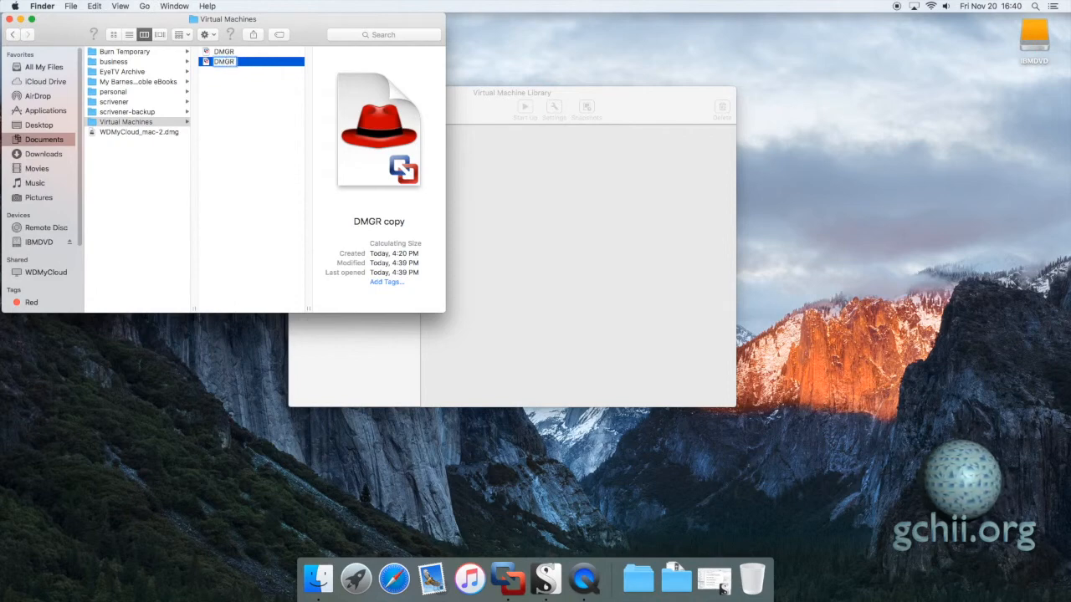
{"action": "key", "text": "BackSpace"}
{"action": "key", "text": "BackSpace"}
{"action": "key", "text": "BackSpace"}
{"action": "key", "text": "BackSpace"}
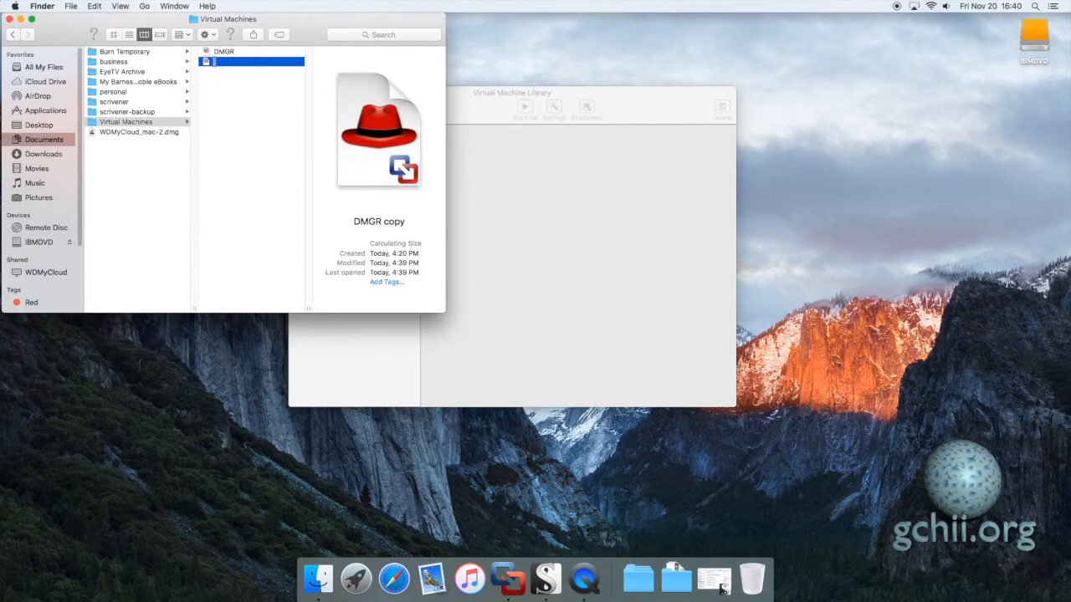
{"action": "type", "text": "Mi"}
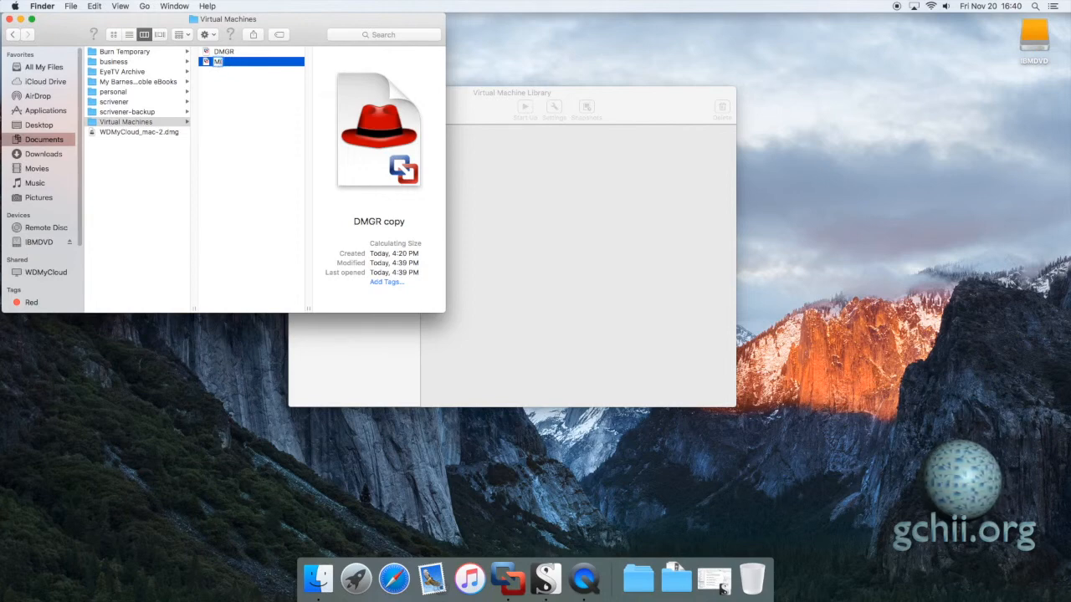
{"action": "type", "text": "nimum"}
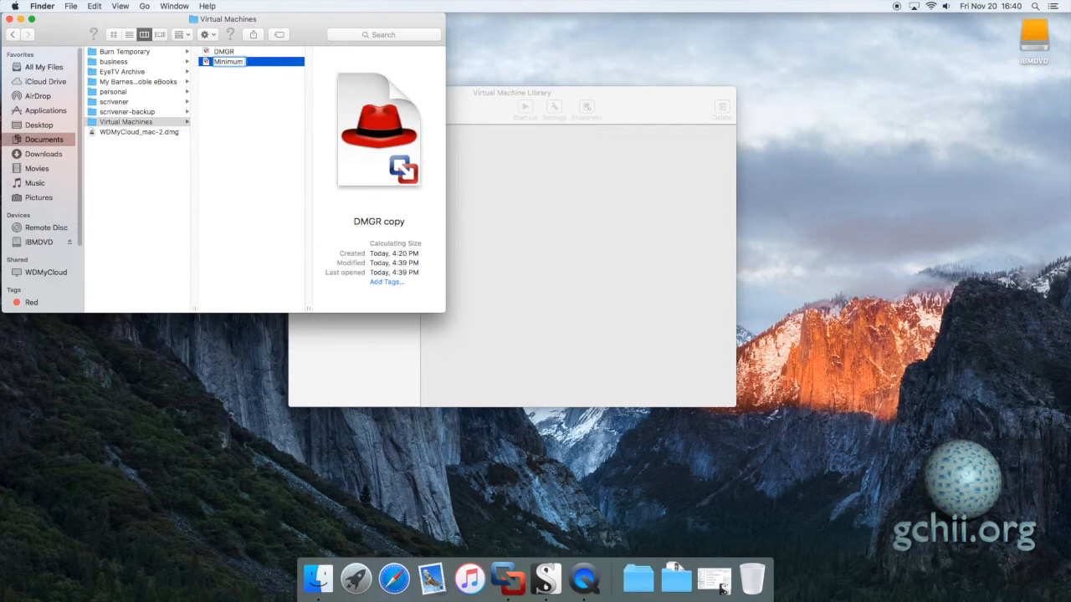
{"action": "type", "text": " Desktop"}
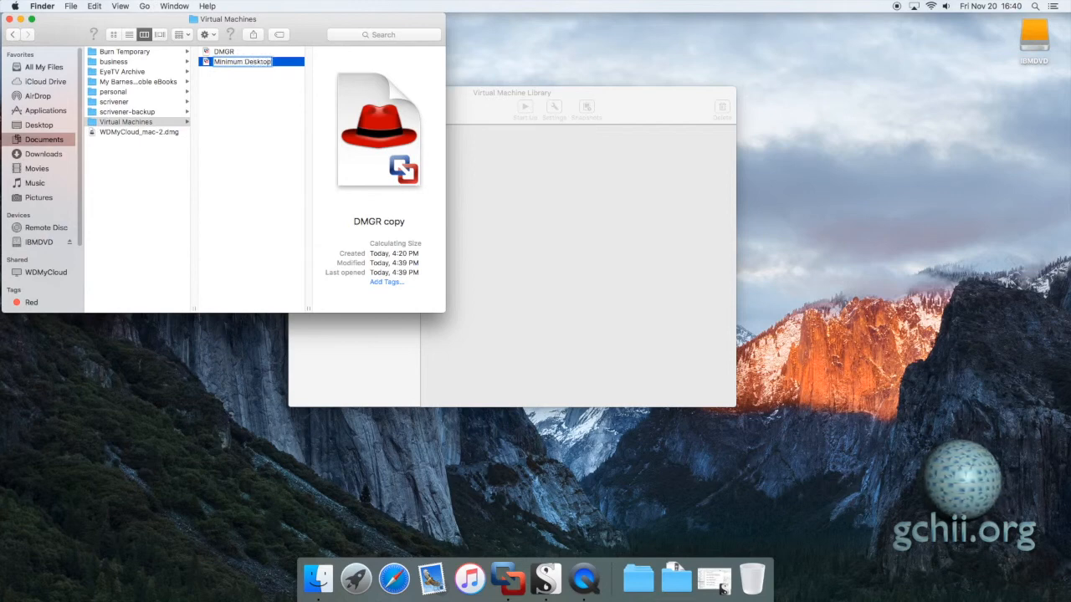
{"action": "left_click", "coordinate": [208, 64]}
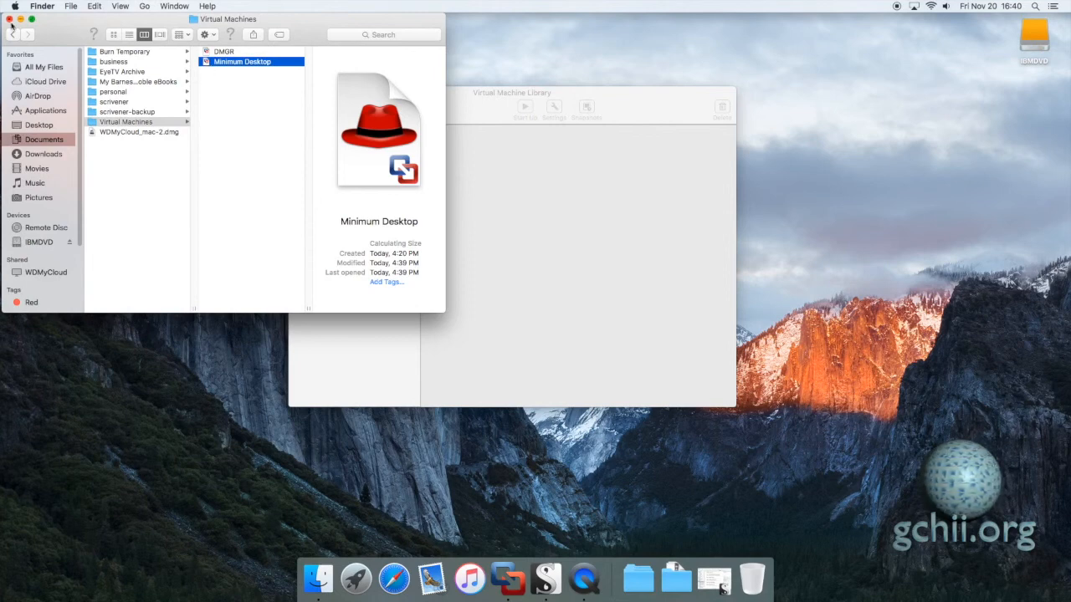
- Close the Finder window and switch to VMware Fusion's Virtual Machine Library
{"action": "left_click", "coordinate": [9, 18]}
{"action": "left_click", "coordinate": [347, 94]}
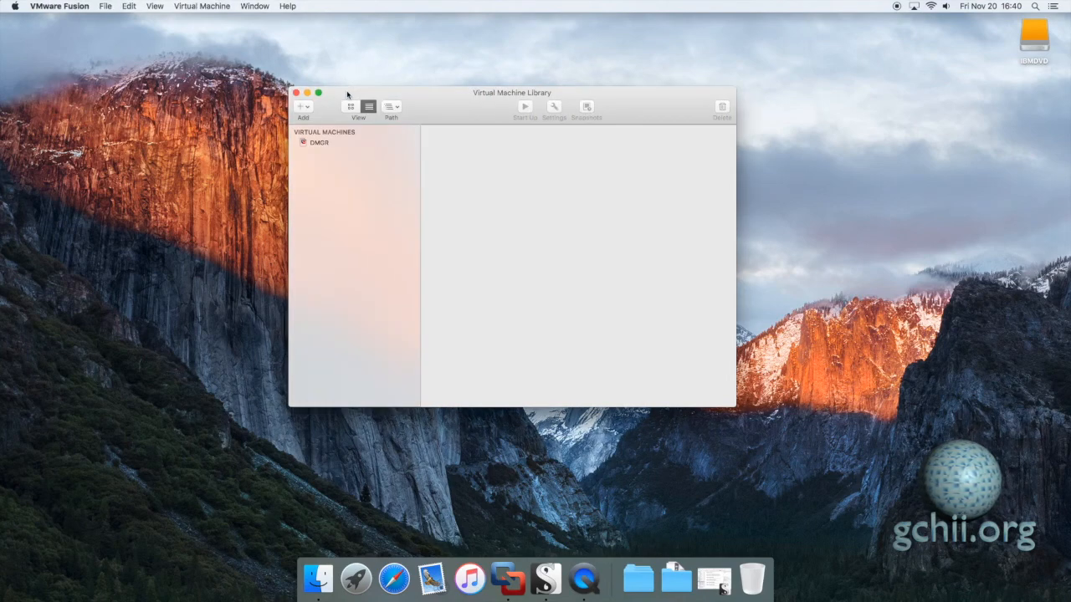